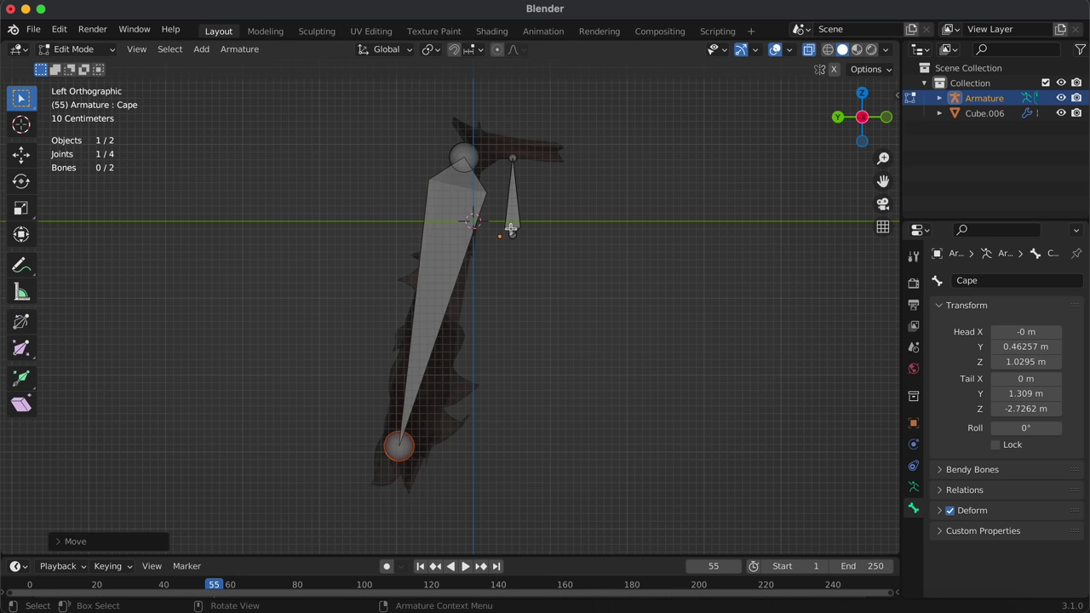
Step: Subdivide the long cape bone into a chain of eight equal bones
right_click(655, 154)
click(654, 154)
right_click(654, 155)
click(655, 155)
key(ctrl+z)
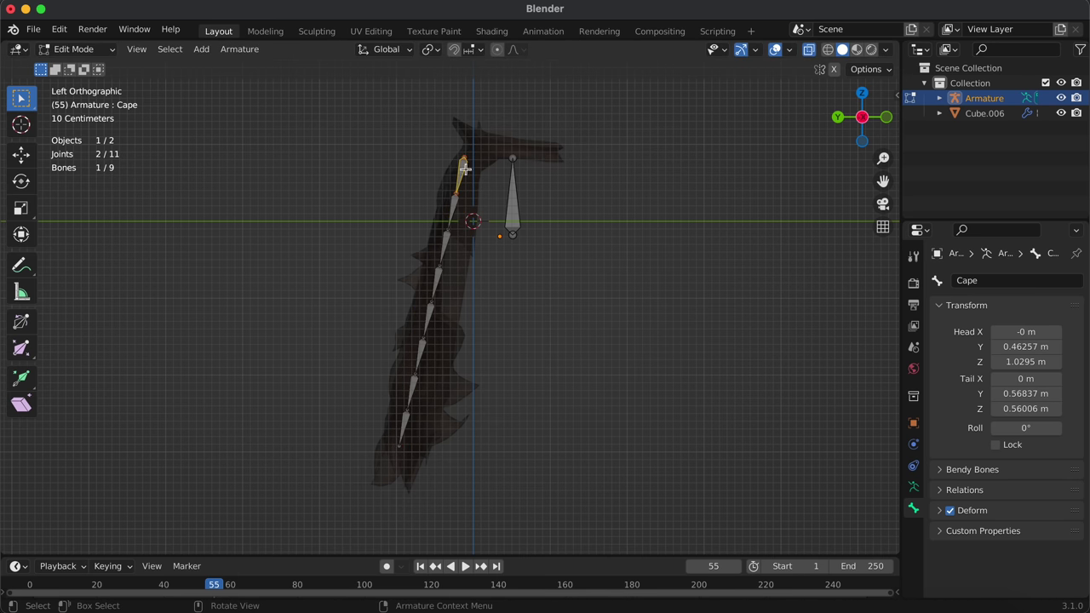
Step: Dissolve surplus bones to reduce the cape chain to five, and space the remaining joints more evenly along the cape
click(414, 400)
right_click(441, 420)
click(442, 420)
drag(459, 408, 409, 348)
key(g)
click(415, 326)
drag(470, 316, 427, 256)
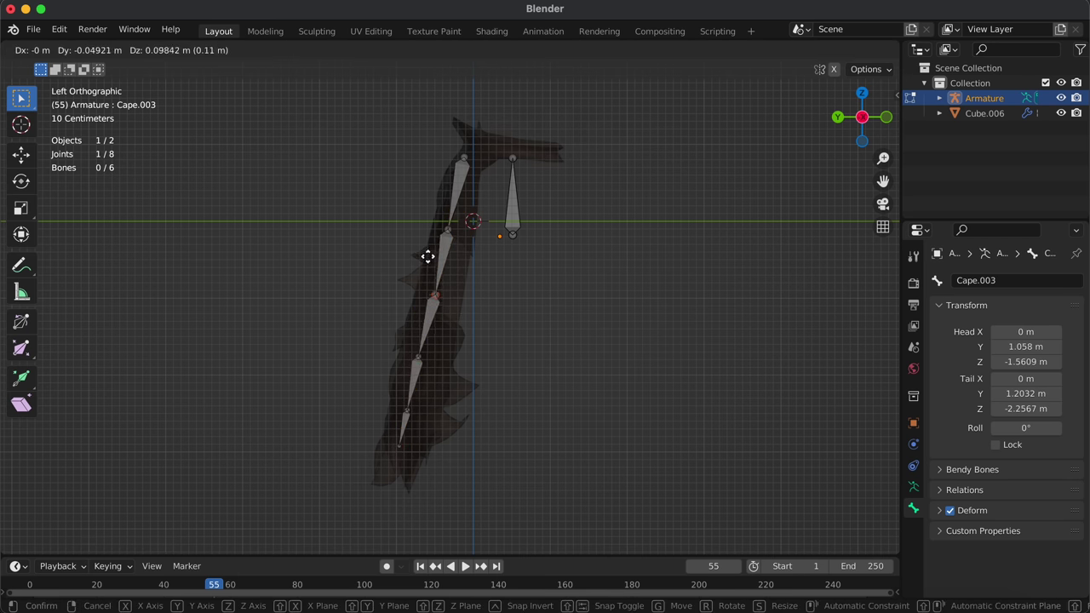
Step: Rename the top cape bone Cape1 and the second cape bone Cape2
click(455, 196)
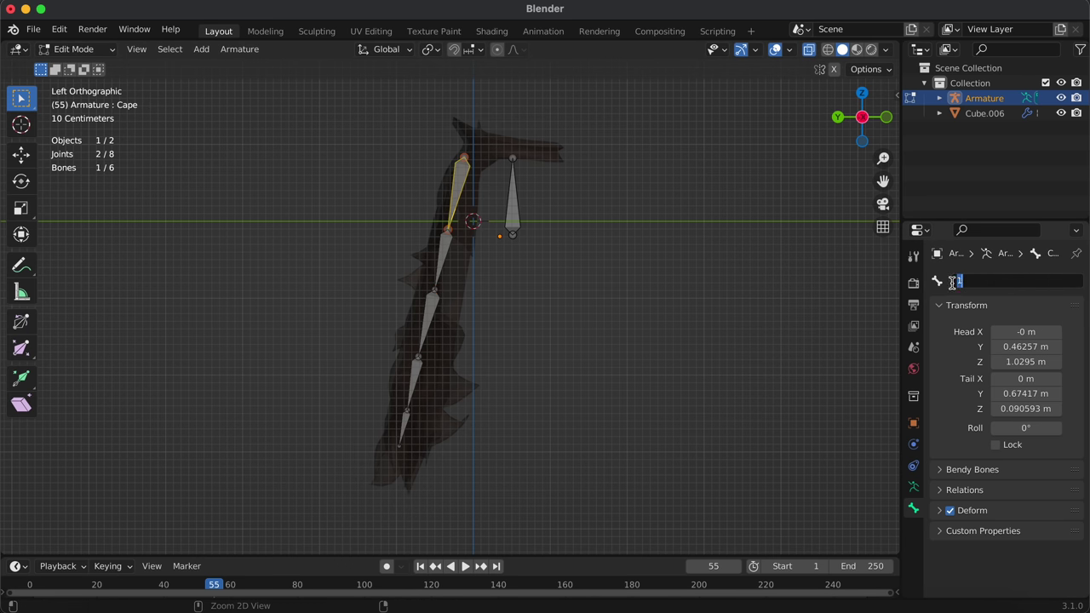
click(450, 240)
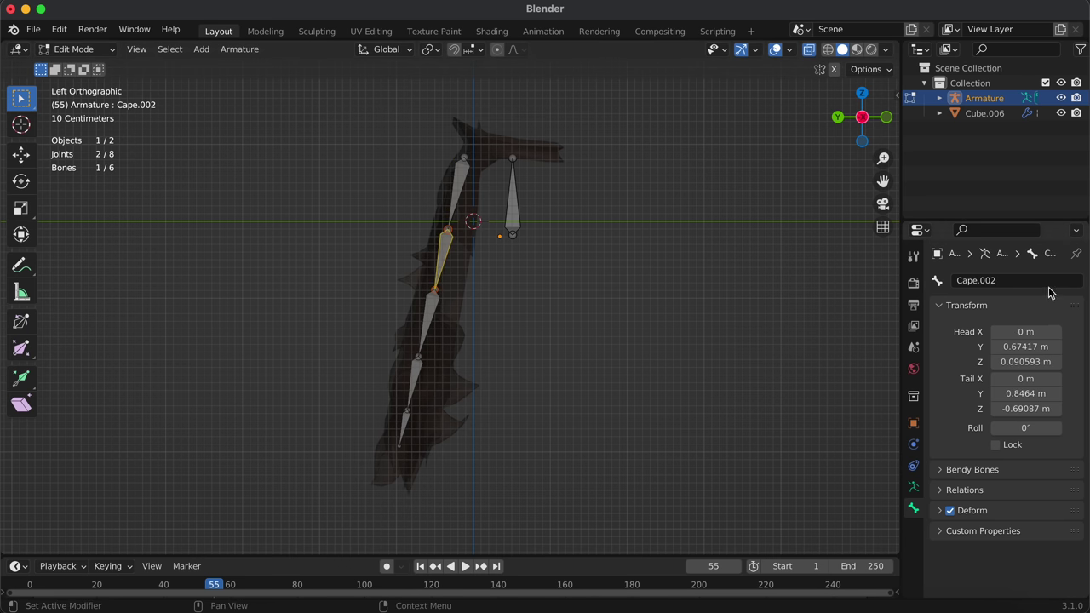
Step: Move the chain's end joint down to the cape's lower edge and shift the joint above it to match
drag(422, 466, 374, 426)
key(g)
click(369, 454)
drag(462, 443, 391, 407)
key(g)
click(391, 406)
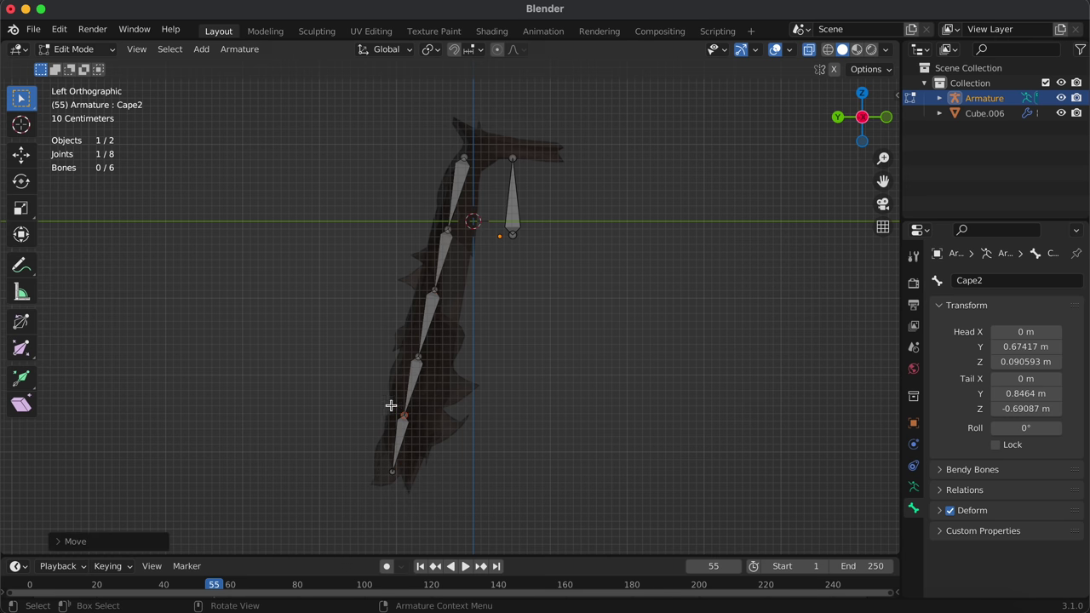
Step: Rename the three lower cape bones Cape3, Cape4 and Cape5 from top to bottom
click(428, 322)
click(1021, 283)
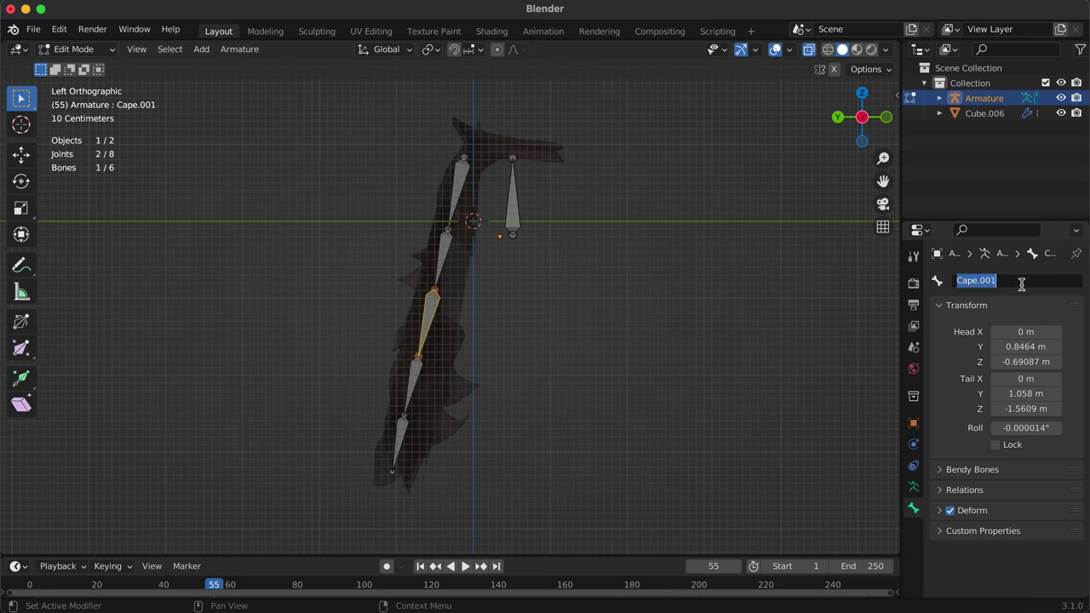
click(444, 257)
click(422, 338)
click(413, 388)
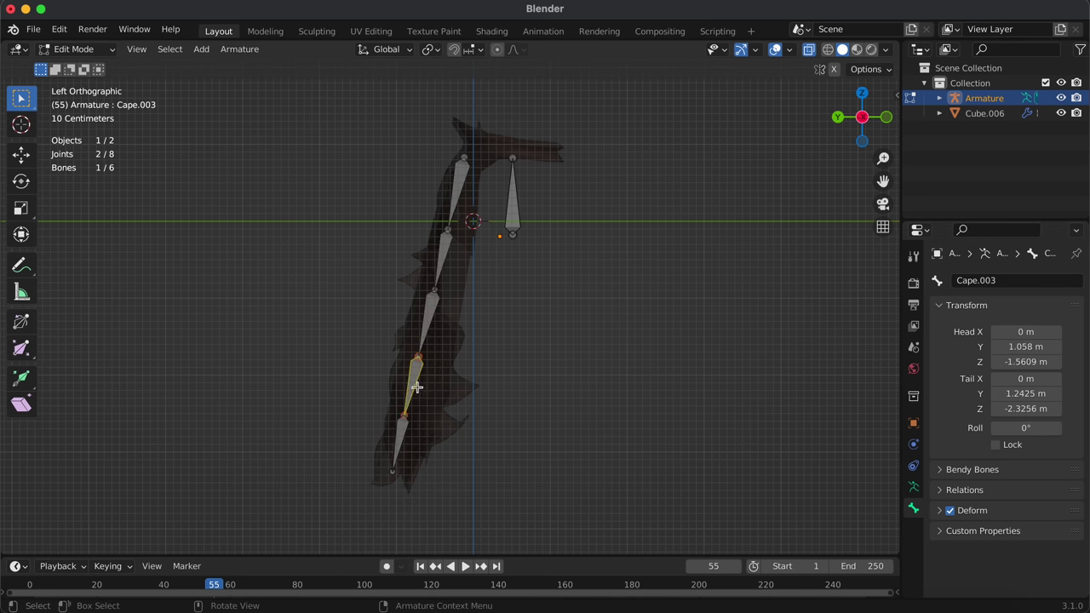
click(396, 438)
text(Cape5)
key(Return)
Step: Return to Object Mode and set the armature to display In Front of the cape mesh
middle_drag(604, 416, 705, 433)
key(Tab)
scroll(943, 468, down, 3)
click(913, 486)
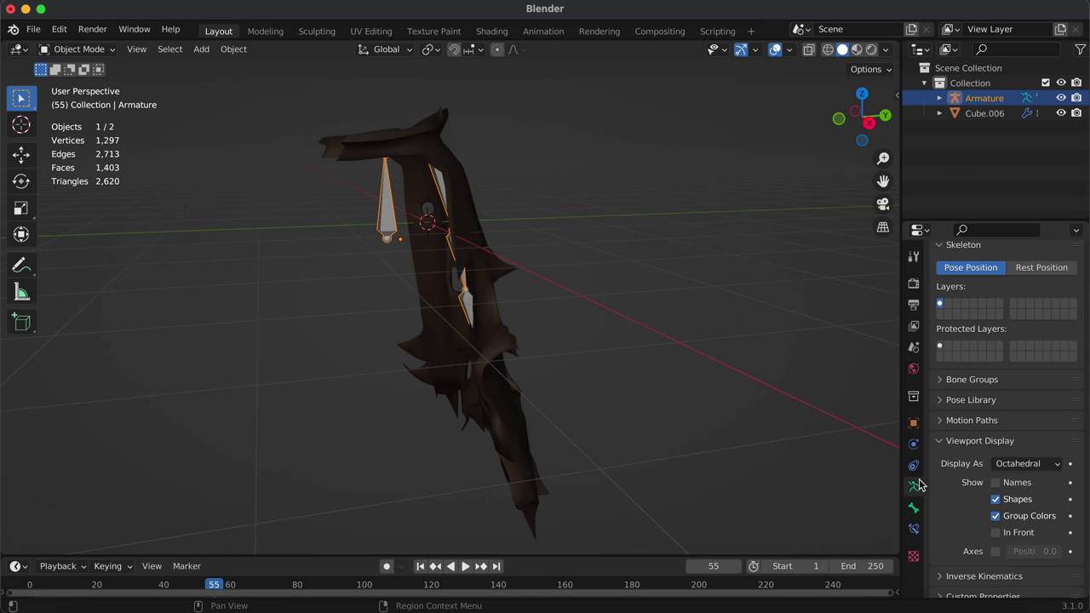
scroll(1004, 521, down, 1)
click(996, 523)
middle_drag(717, 431, 356, 414)
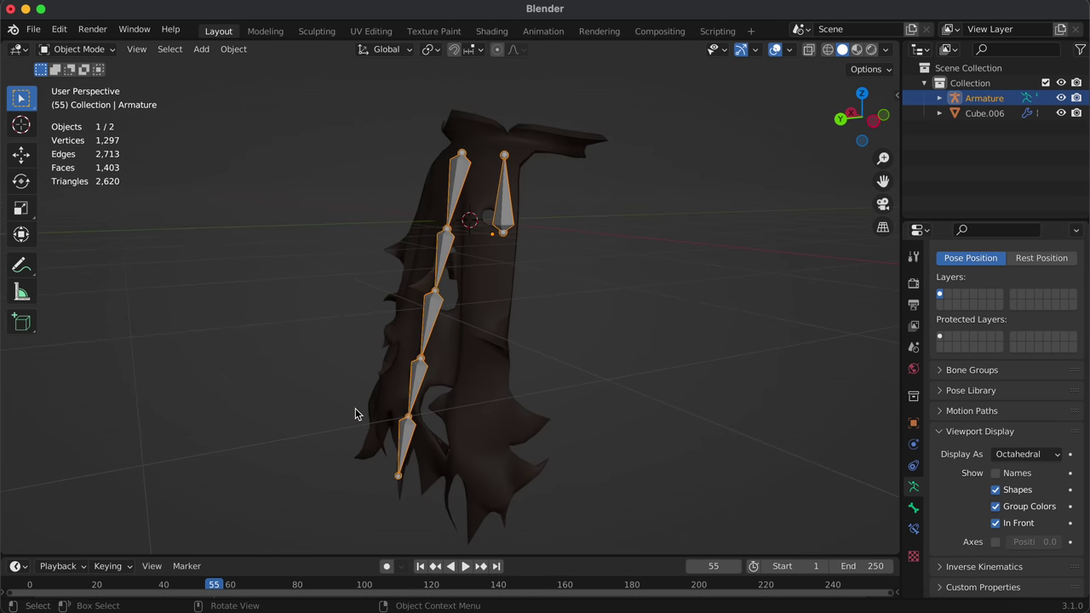
Step: Parent the cape mesh to the armature with automatic weights
click(508, 347)
middle_drag(508, 348, 483, 342)
shift+click(462, 178)
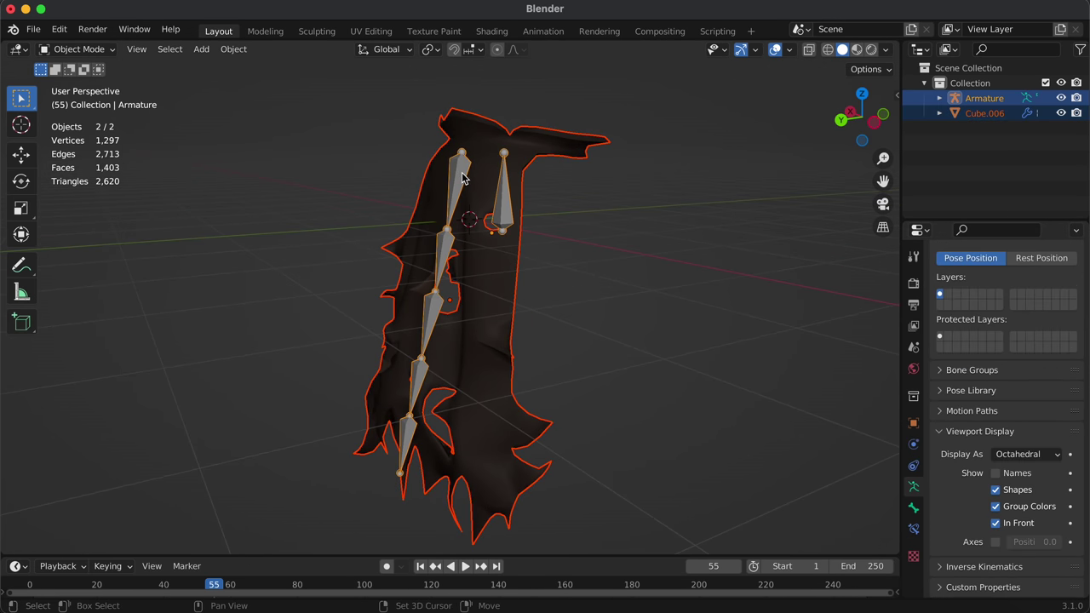
key(super+p)
click(441, 291)
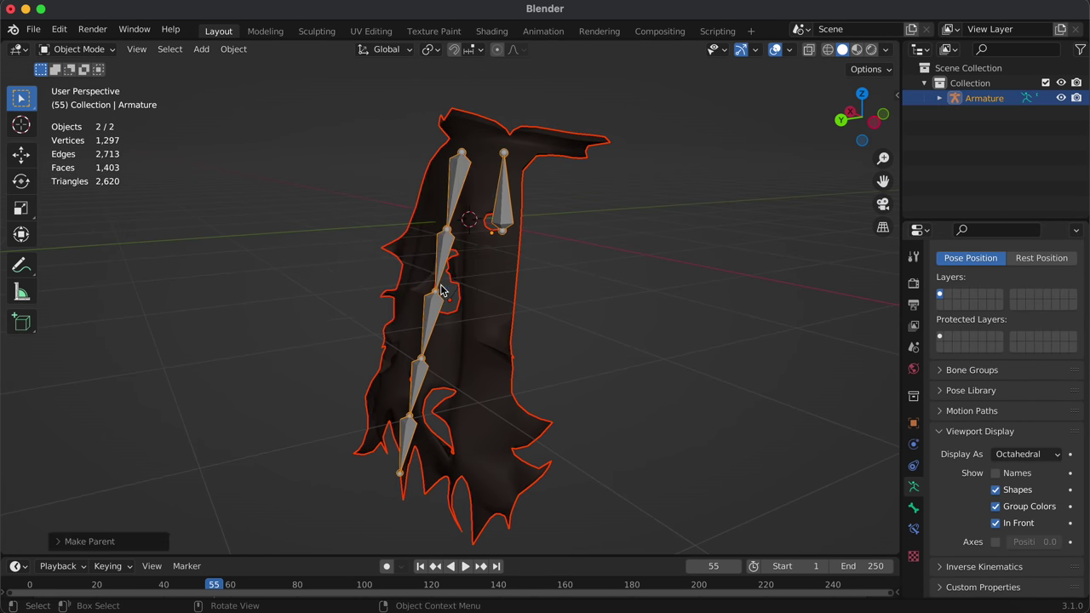
Step: Put the armature in Pose Mode and rotate the top cape bone about the global X axis to lift the cape
click(80, 53)
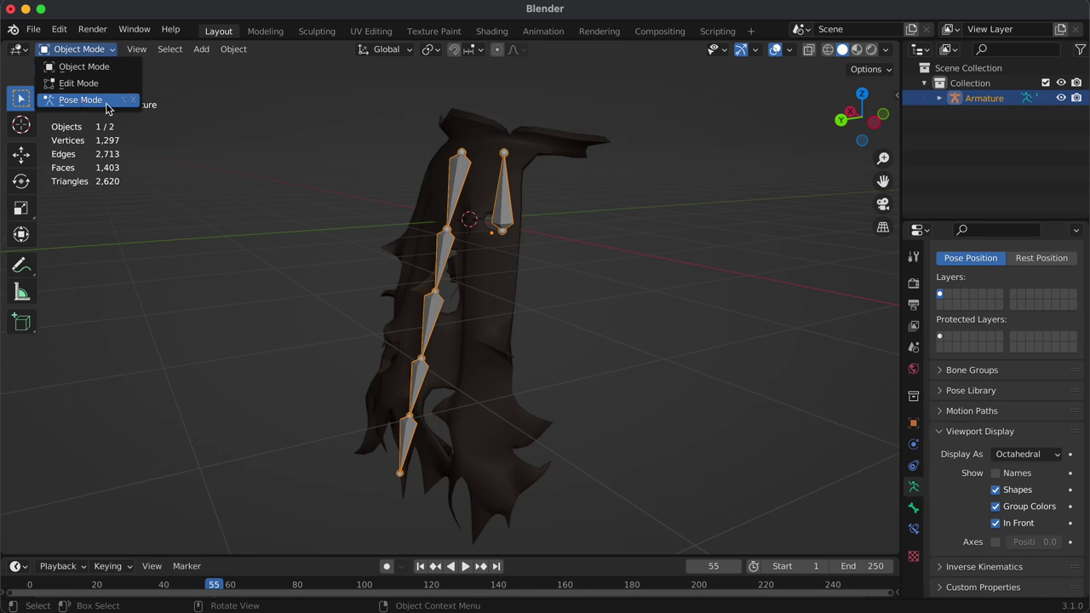
click(85, 99)
key(r)
key(x)
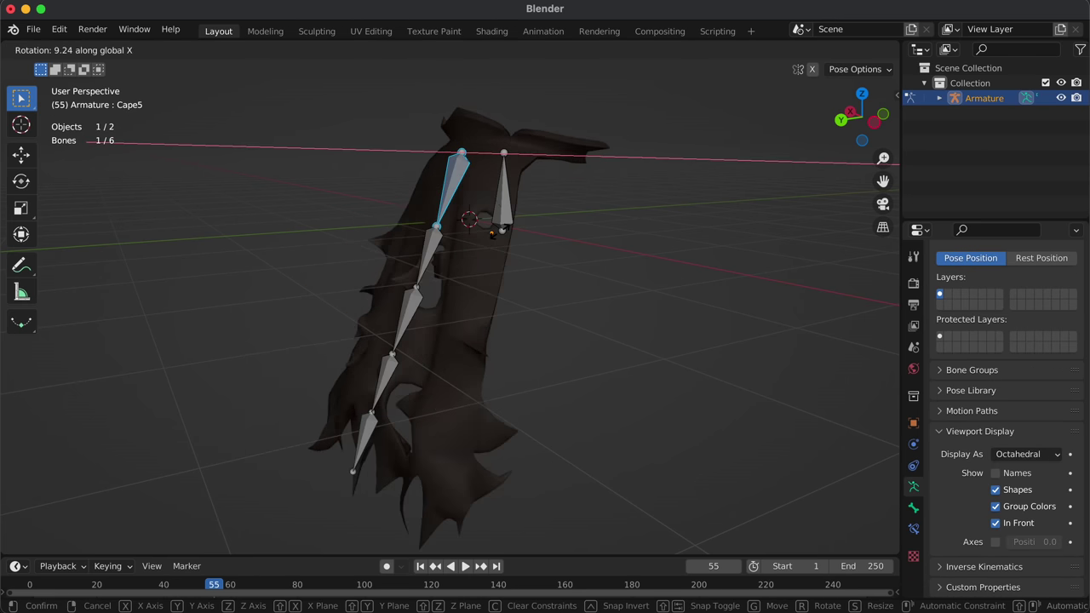
click(485, 268)
Step: Rotate the next bones down the cape chain about the X axis to bend the cape outward
click(404, 223)
key(r)
key(x)
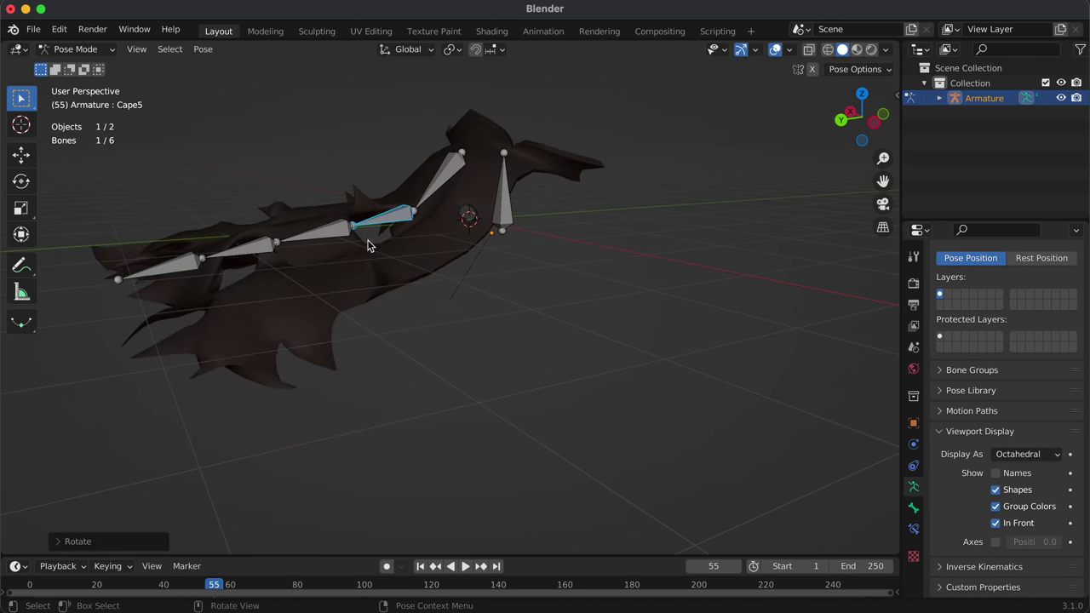
click(442, 211)
click(266, 180)
key(r)
key(x)
click(283, 160)
Step: Rotate a bone near the cape's tip about the X axis to curl the lower end upward
click(200, 123)
scroll(341, 174, down, 2)
middle_drag(365, 175, 333, 177)
key(r)
key(x)
click(343, 153)
Step: Return to Object Mode, select the cape mesh and switch it to Weight Paint mode
click(75, 49)
click(85, 66)
click(456, 233)
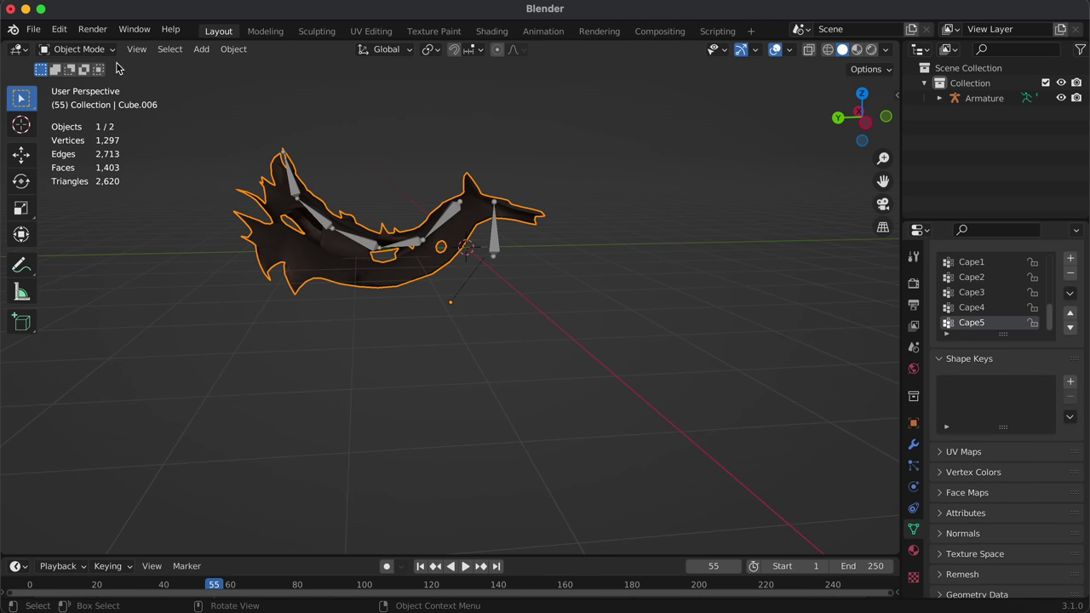
click(93, 51)
click(69, 131)
key(Tab)
key(Tab)
middle_drag(715, 273, 744, 285)
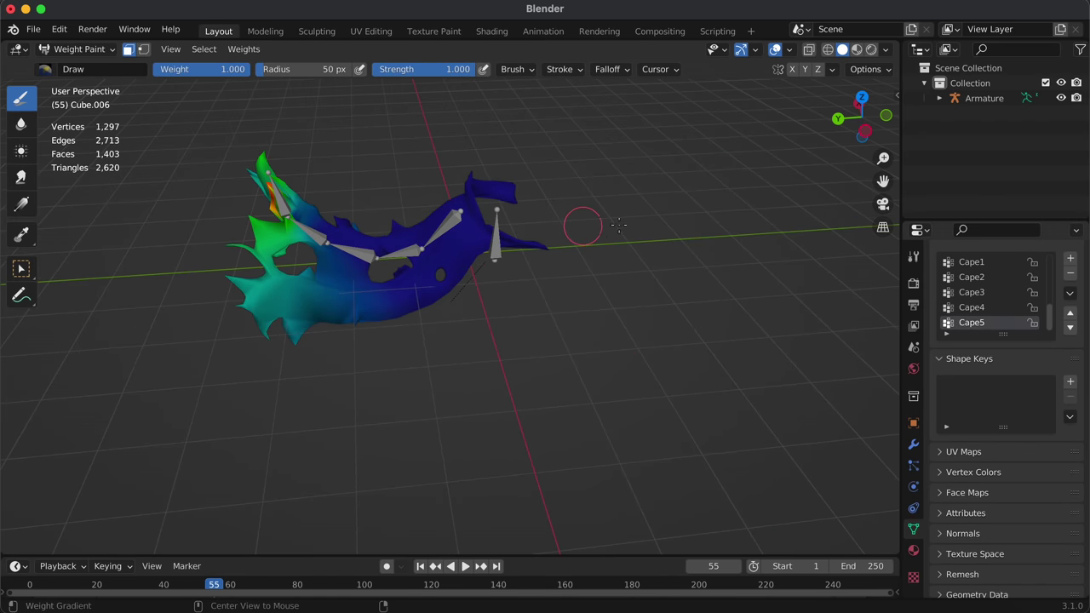
Step: Set the brush weight to 0 and fade the Cape5 and Cape4 weights from the collar side with weight gradients
alt+drag(644, 230, 306, 219)
key(super+z)
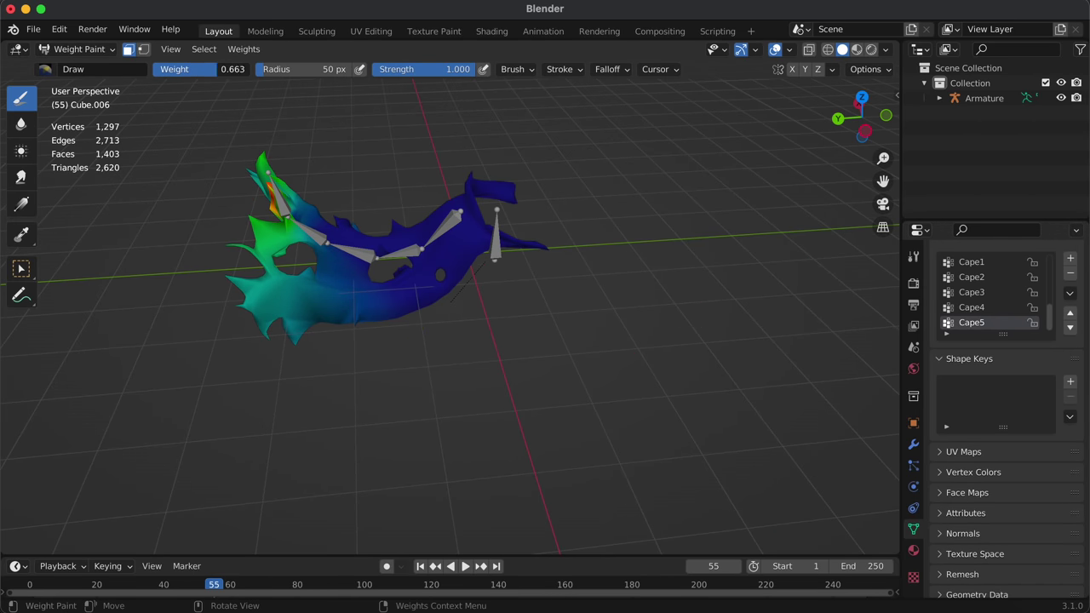
alt+drag(657, 250, 264, 220)
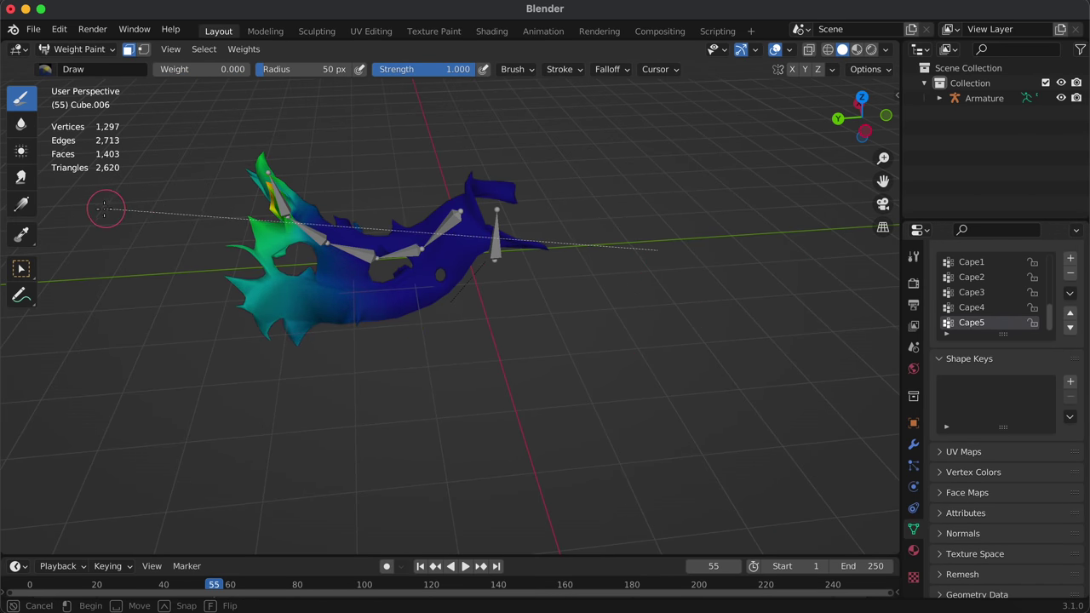
alt+drag(73, 206, 74, 206)
click(970, 308)
alt+drag(669, 260, 175, 202)
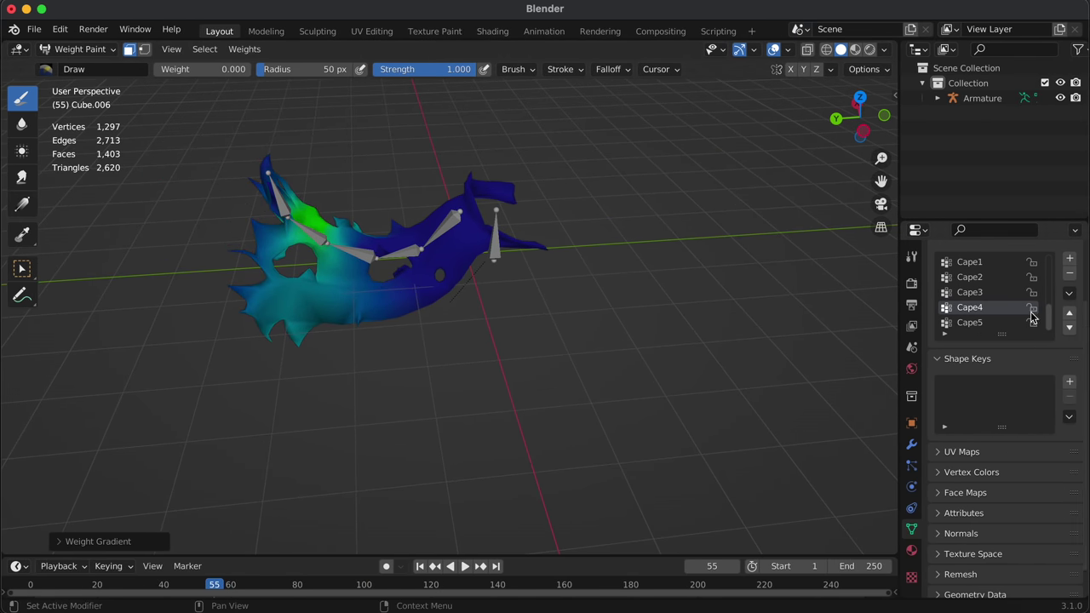
Step: Fade the Cape3 vertex group's weights from the cape's tip side with zero-weight gradients
click(947, 290)
alt+drag(141, 162, 534, 287)
middle_drag(534, 285, 549, 262)
middle_drag(270, 167, 244, 130)
alt+drag(244, 132, 468, 281)
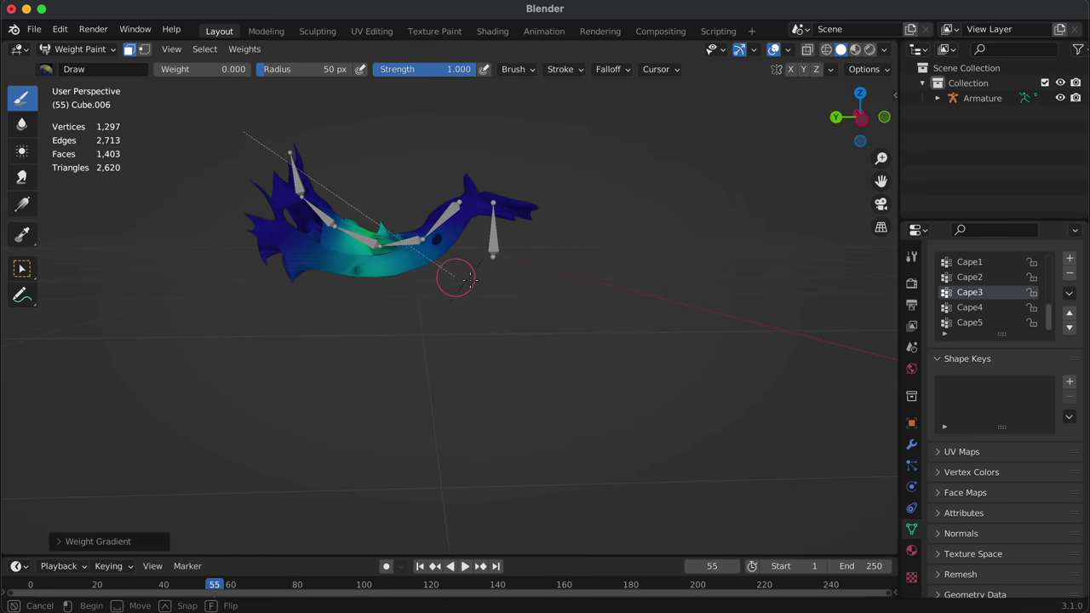
Step: Fade the Cape2 vertex group's weights from both the tip and collar sides with zero-weight gradients
click(992, 277)
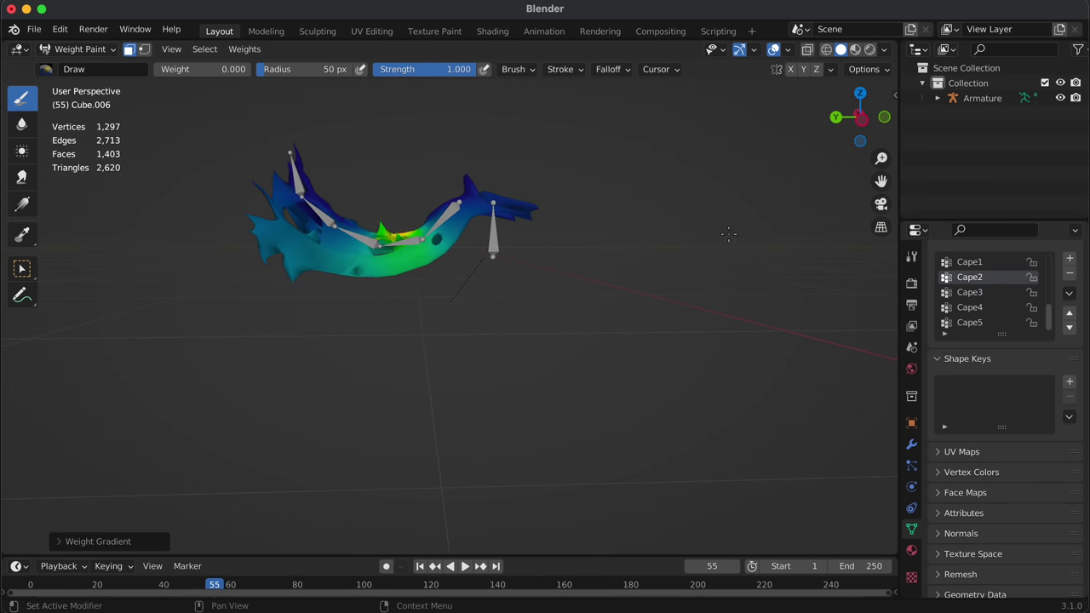
middle_drag(136, 187, 207, 219)
alt+drag(192, 181, 522, 321)
alt+drag(705, 286, 547, 264)
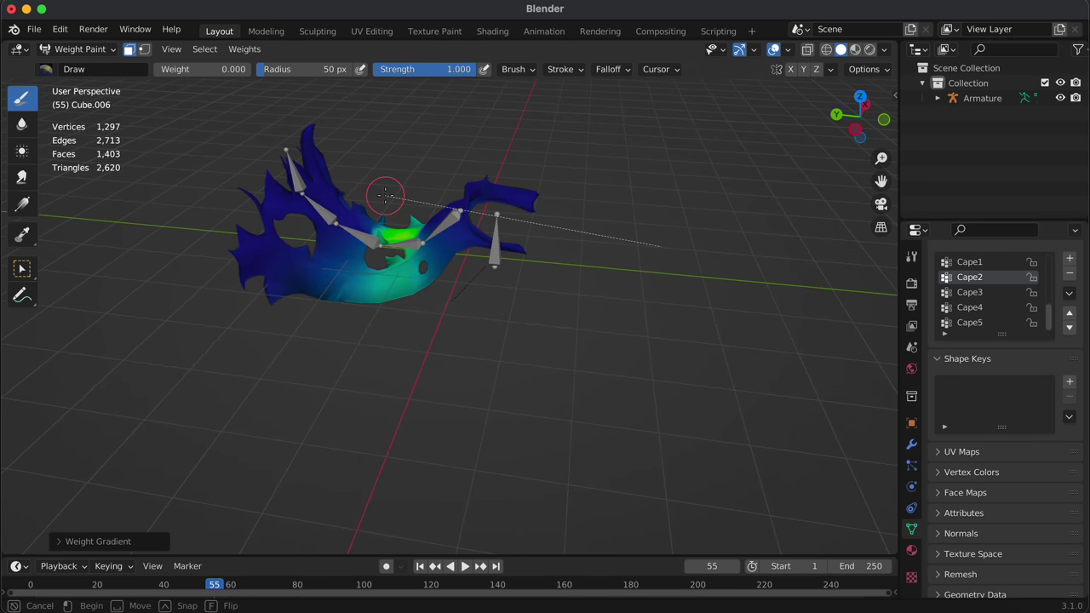
Step: Fade the Cape1 vertex group's weights from both ends of the cape with zero-weight gradients
click(970, 263)
mouse_move(554, 270)
middle_down()
mouse_move(451, 350)
mouse_move(400, 285)
mouse_move(341, 255)
mouse_move(296, 247)
mouse_move(283, 257)
middle_up()
alt+drag(269, 236, 474, 287)
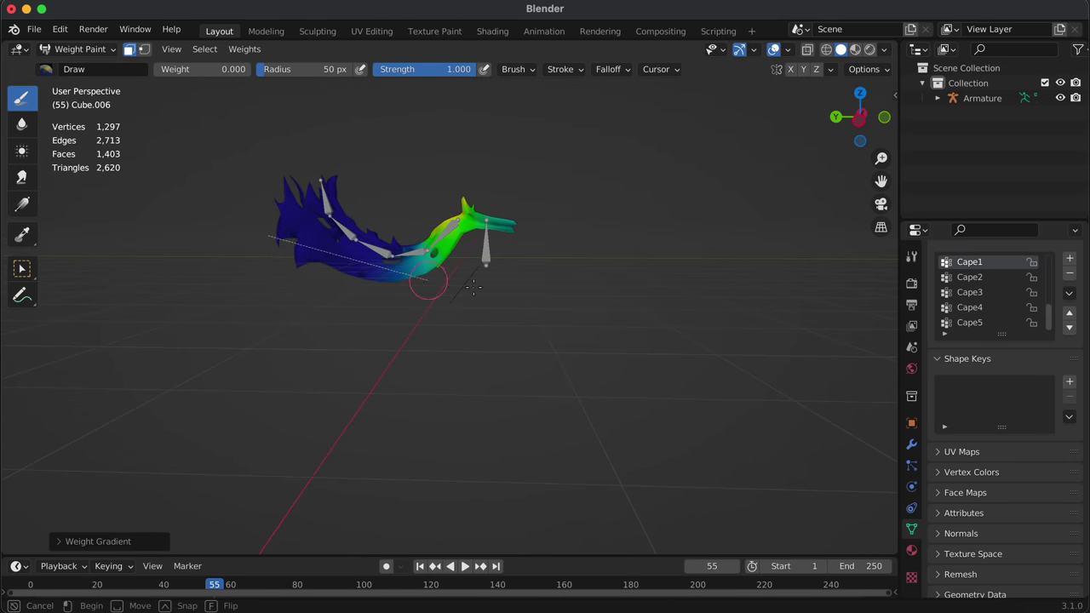
alt+drag(563, 298, 565, 299)
middle_drag(566, 299, 374, 317)
alt+drag(712, 286, 380, 236)
middle_drag(348, 213, 213, 268)
Step: Touch up the Cape2 weights with zero-weight strokes along the side of the cape
click(968, 277)
drag(517, 125, 342, 392)
middle_drag(474, 251, 332, 250)
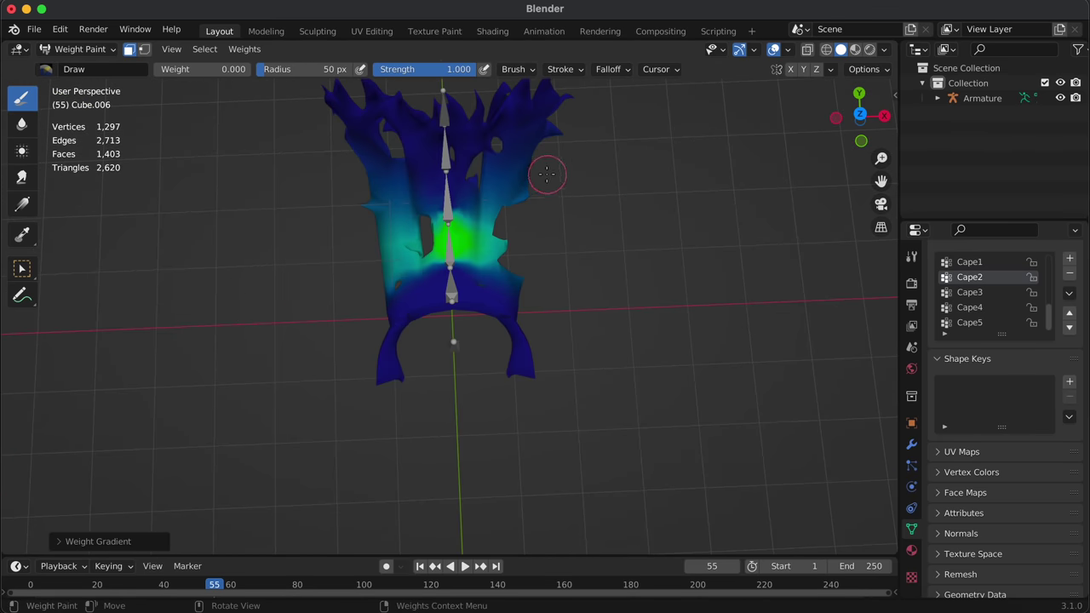
scroll(511, 137, down, 2)
drag(509, 132, 518, 247)
drag(574, 286, 575, 286)
middle_drag(575, 286, 383, 122)
Step: Switch the armature to Pose Mode and clear all transforms on its bones
click(93, 52)
click(85, 66)
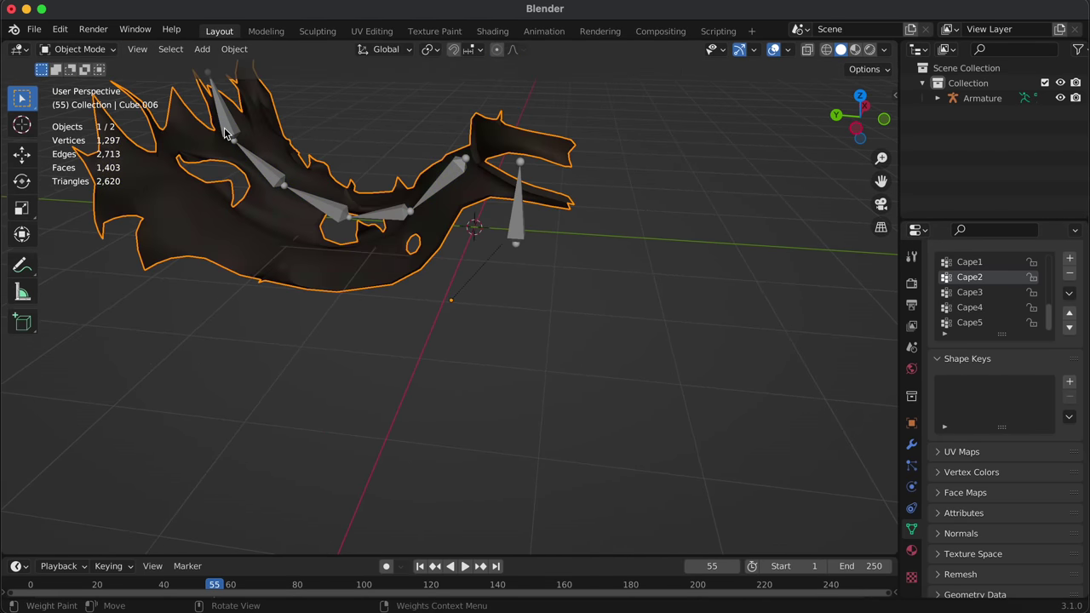
click(274, 181)
click(81, 48)
click(80, 97)
click(209, 51)
mouse_move(246, 82)
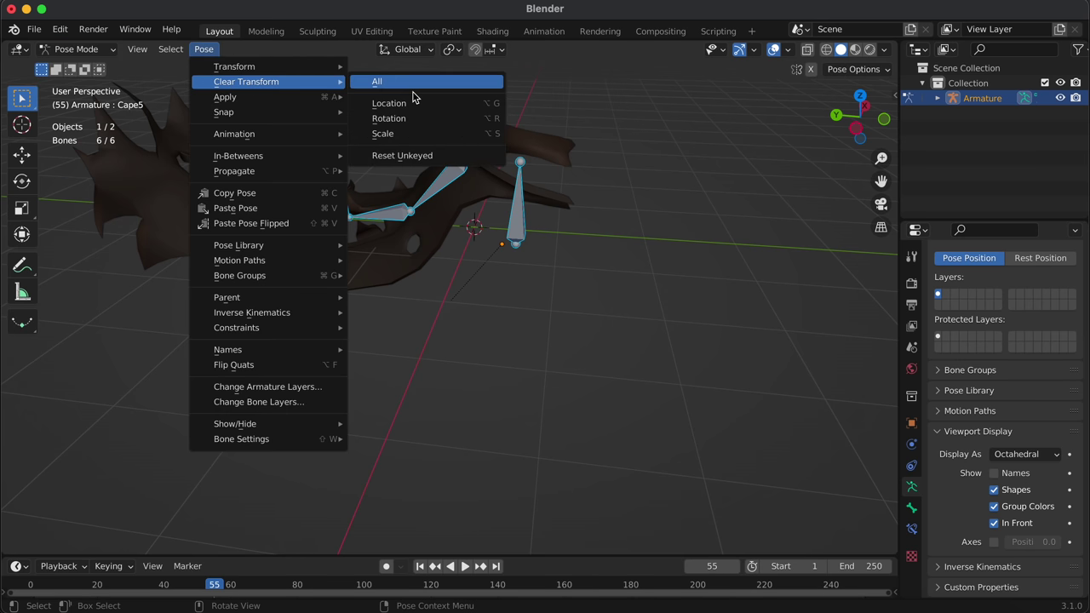
click(414, 90)
Step: Rotate only the top cape bone about the global X axis to test how the cape deforms
click(458, 224)
key(r)
key(x)
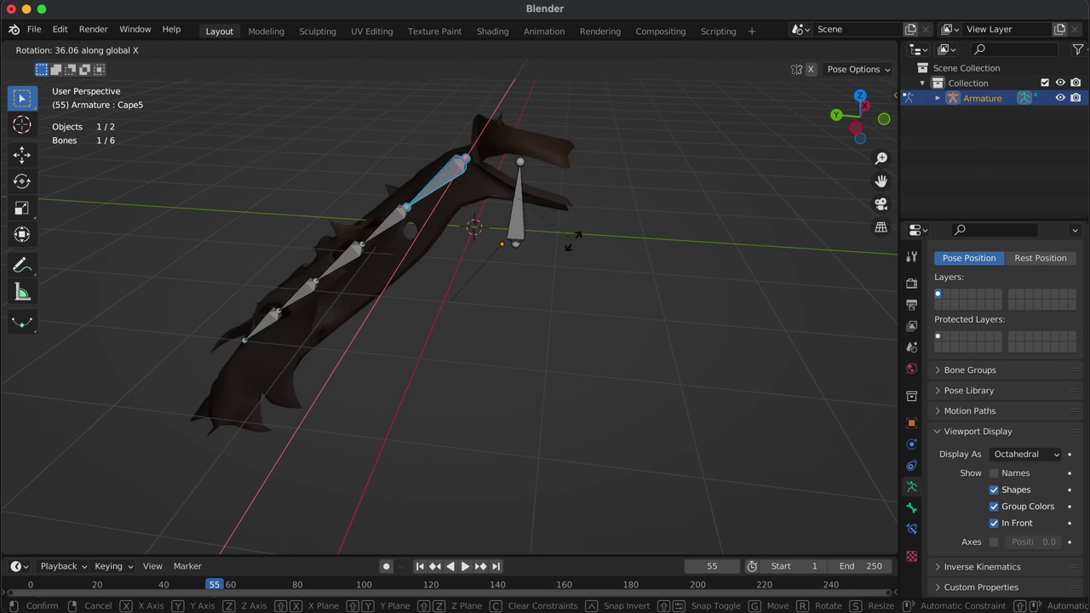
click(578, 257)
Step: Leave Pose Mode, select the cape mesh and reopen it in Weight Paint mode
click(94, 49)
click(85, 67)
click(564, 185)
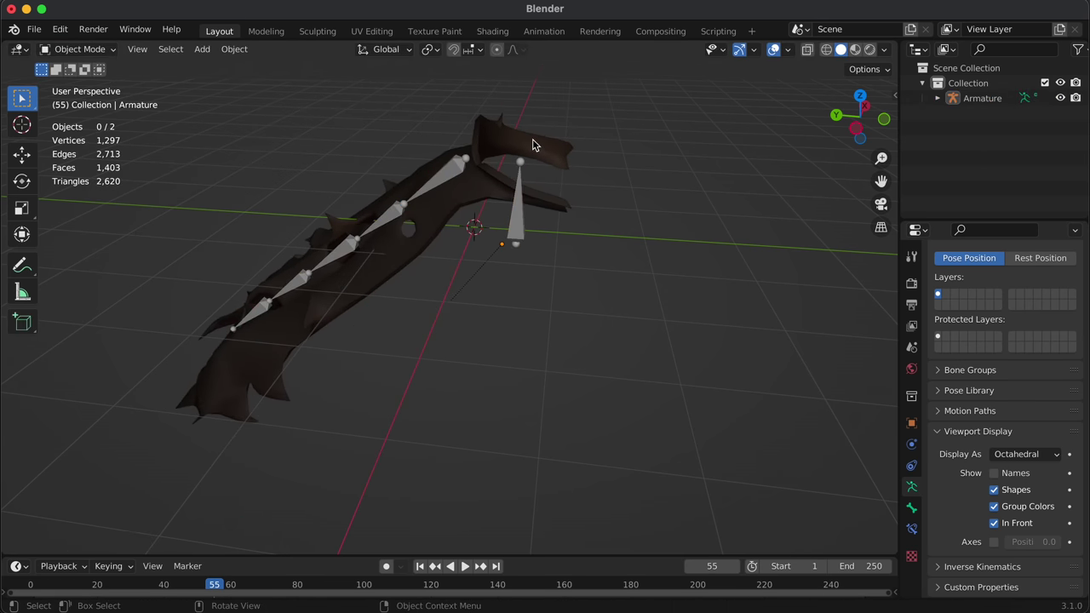
click(531, 145)
click(76, 48)
click(95, 128)
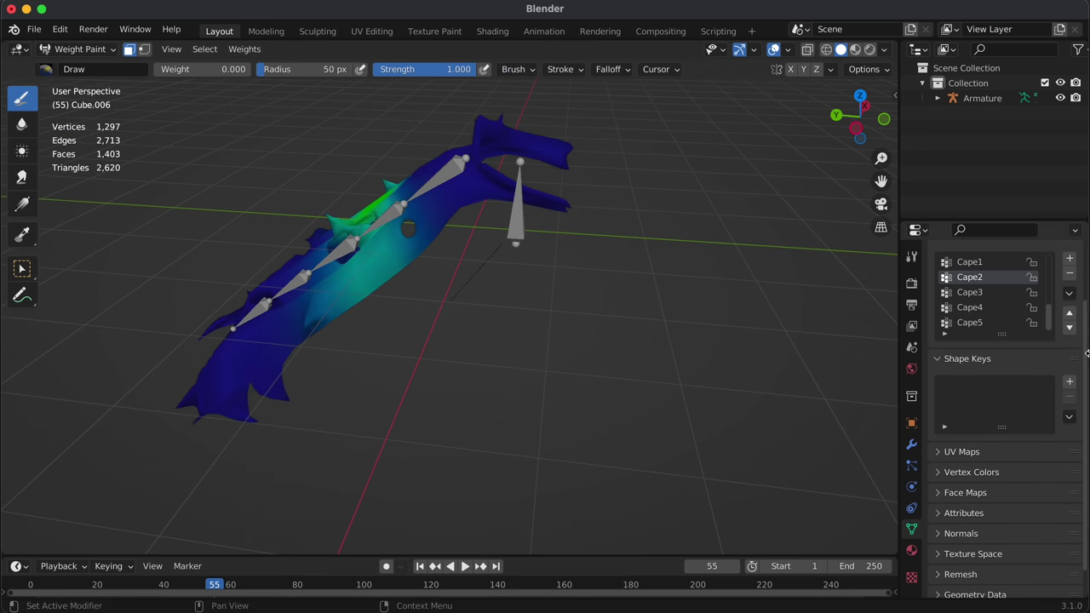
Step: Delete the leftover Root and CapeBend vertex groups, keeping Center and the Cape groups
scroll(990, 279, up, 4)
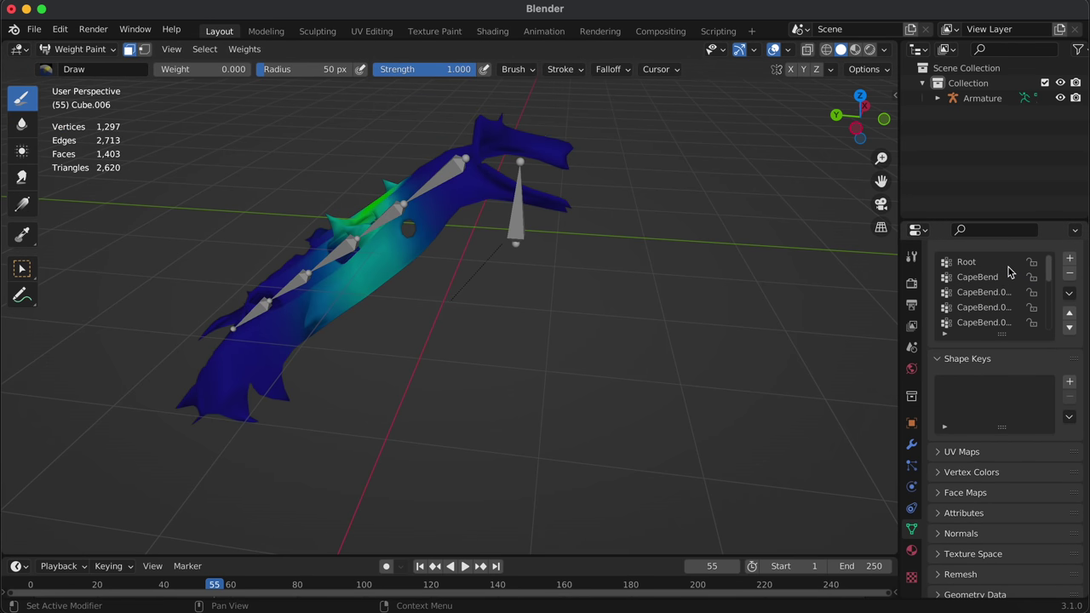
click(1008, 263)
click(1069, 276)
click(1069, 276)
click(1070, 275)
click(1070, 276)
click(1070, 274)
click(1070, 275)
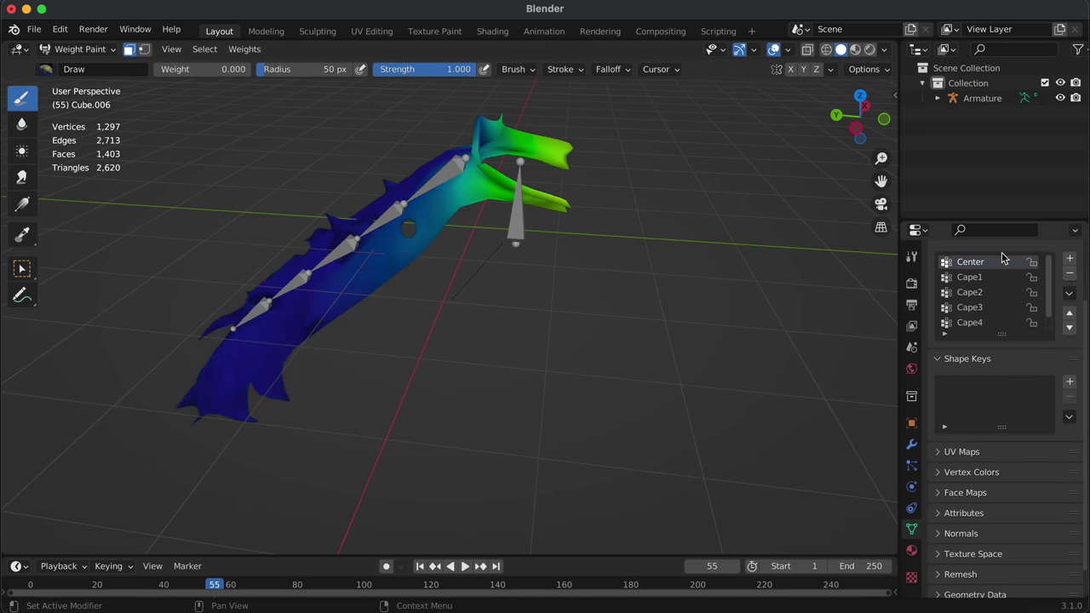
Step: Apply zero-weight gradients to the Cape1 vertex group, fading it from the collar side
click(976, 276)
middle_drag(386, 120, 398, 157)
alt+drag(640, 218, 179, 144)
middle_drag(375, 212, 385, 161)
alt+drag(708, 204, 535, 144)
drag(387, 112, 223, 94)
Step: In Edit Mode with X-ray on, select the faces of the upper cape and return to Weight Paint mode
key(Tab)
mouse_move(379, 172)
middle_down()
mouse_move(389, 196)
mouse_move(467, 205)
mouse_move(562, 287)
middle_up()
key(Tab)
key(Tab)
key(alt+z)
key(3)
drag(604, 265, 260, 158)
key(Tab)
middle_drag(408, 273, 596, 251)
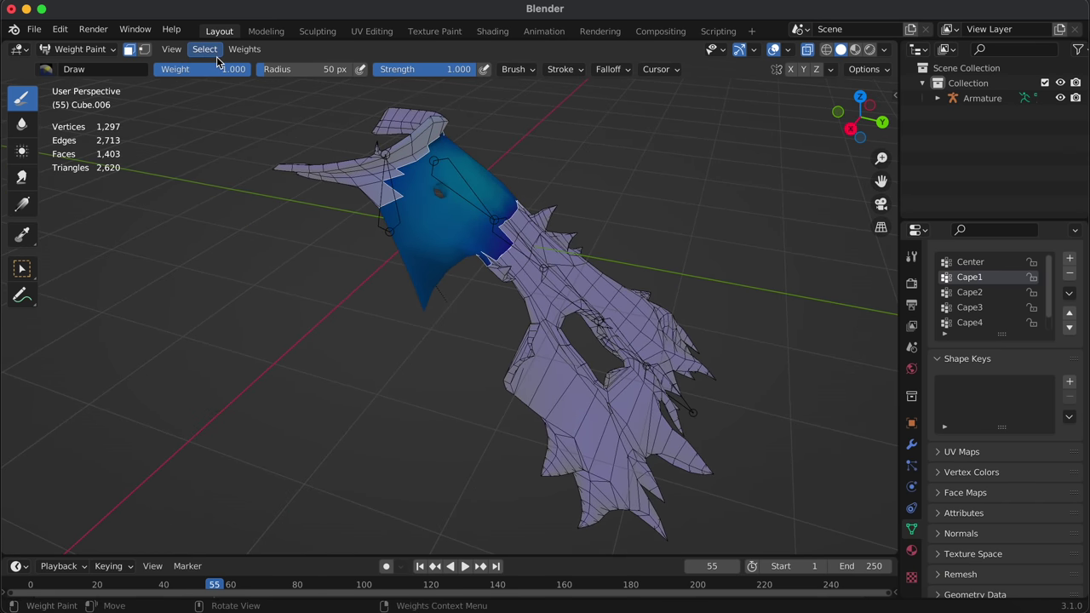
Step: Set the brush weight to 0.387, paint Cape1 influence onto the selected upper-cape faces, and reselect the whole mesh
drag(177, 70, 192, 70)
drag(481, 178, 404, 101)
key(Tab)
key(a)
key(Tab)
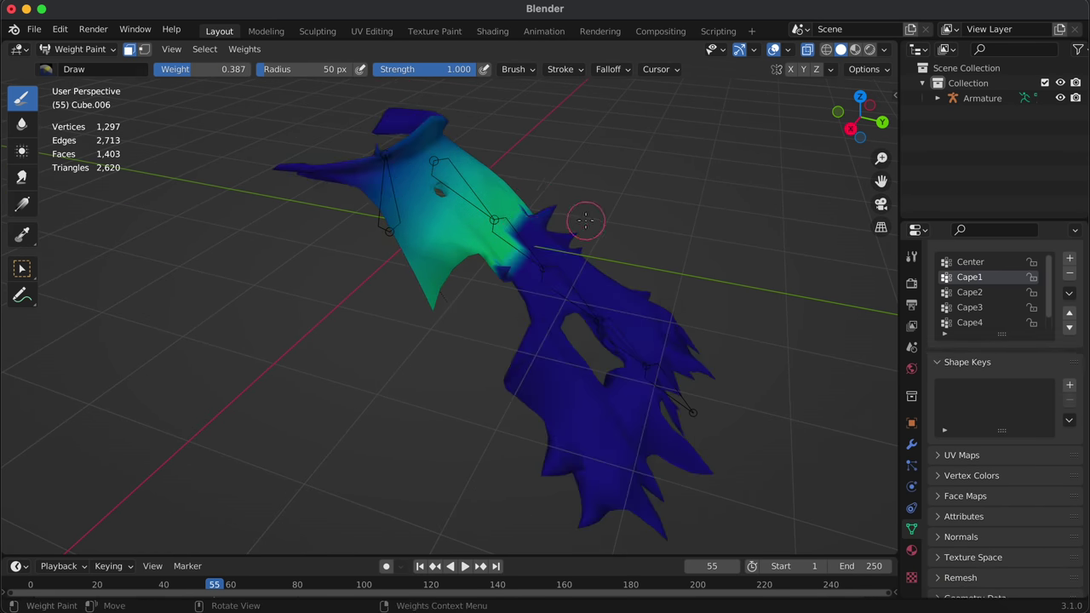
Step: Smooth the Cape1 vertex group's weights with 29 iterations at factor 0.500
middle_drag(584, 219, 616, 193)
click(258, 49)
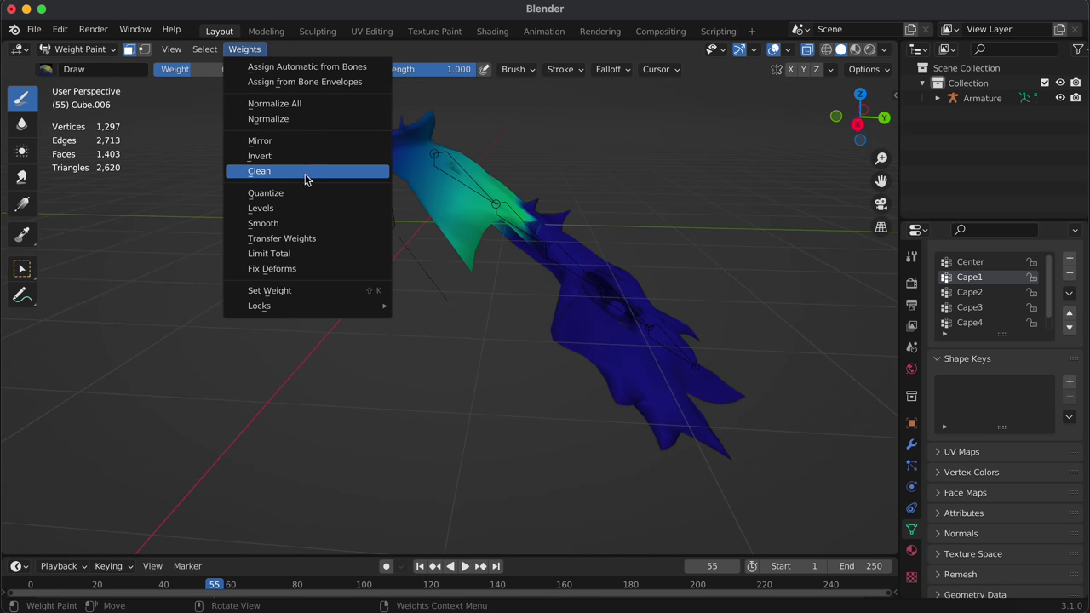
click(297, 219)
click(141, 541)
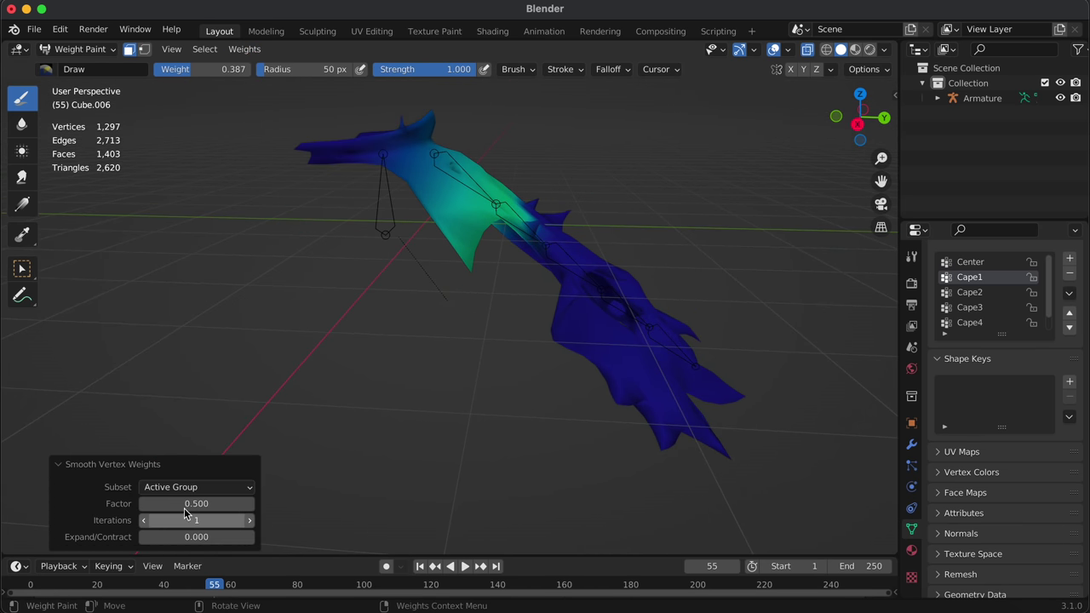
drag(195, 520, 230, 519)
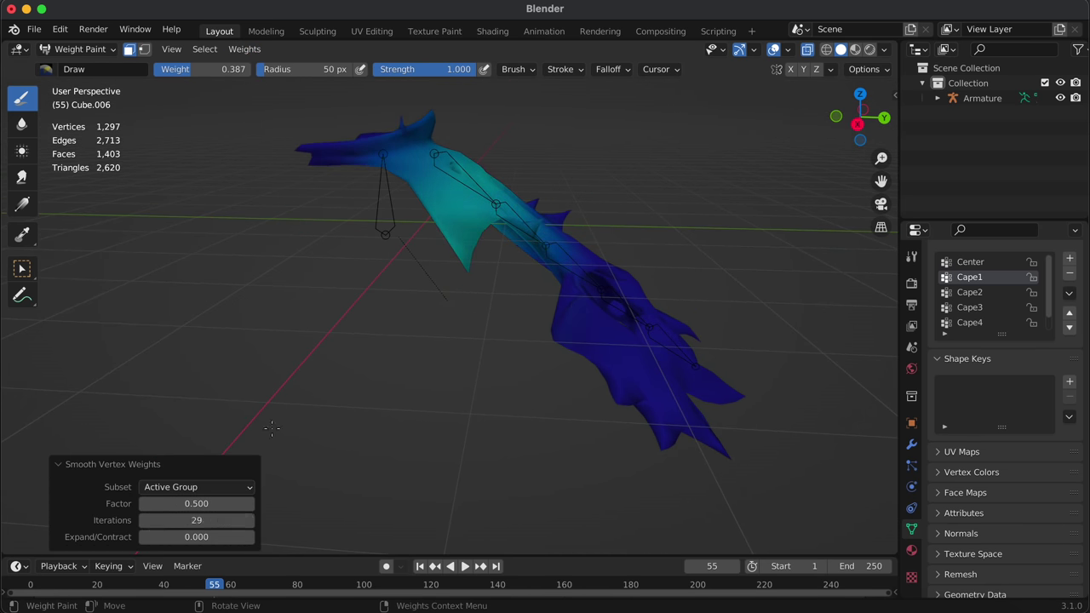
Step: Apply a zero-weight linear gradient to Cape1 from beyond the collar across the upper cape
middle_drag(293, 187, 263, 166)
alt+drag(258, 126, 559, 235)
middle_drag(560, 236, 582, 149)
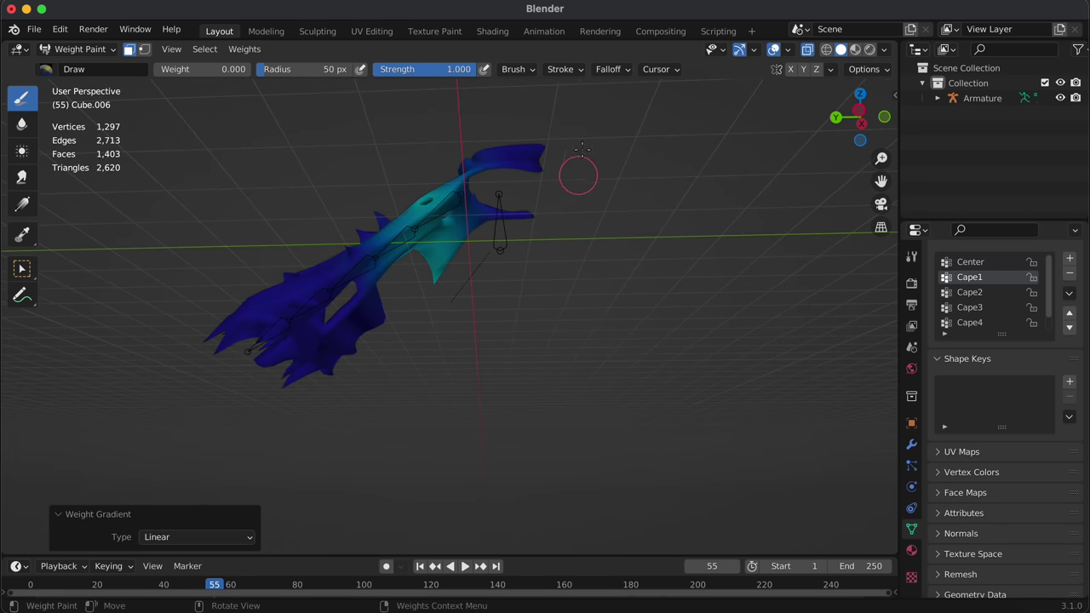
middle_drag(579, 199, 239, 91)
Step: Return to Object Mode and split the viewport to add a Dope Sheet beside the 3D view
click(98, 53)
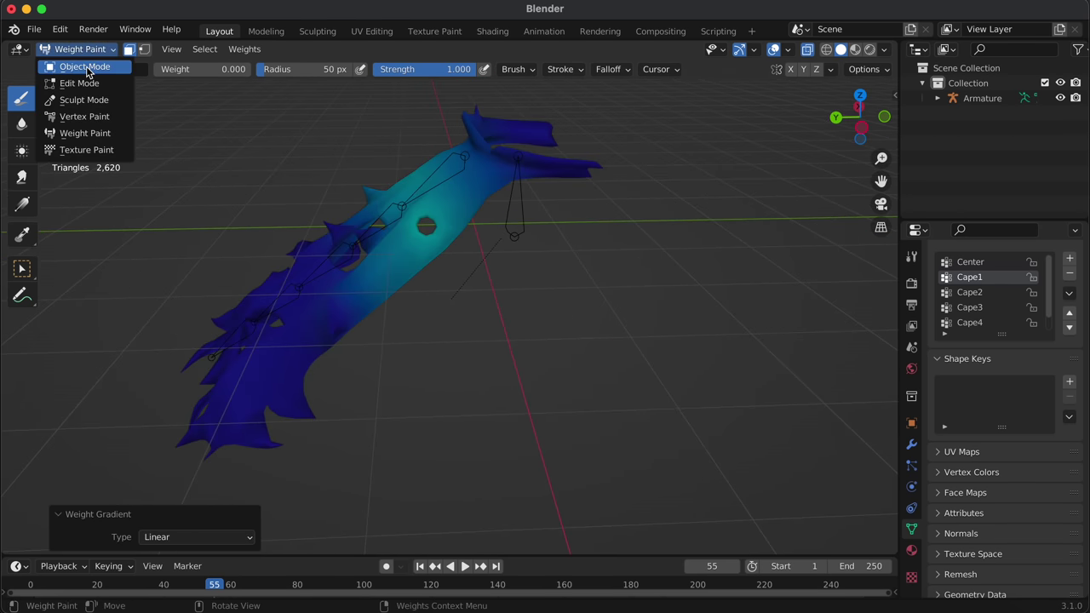
click(85, 67)
drag(7, 43, 403, 171)
click(727, 420)
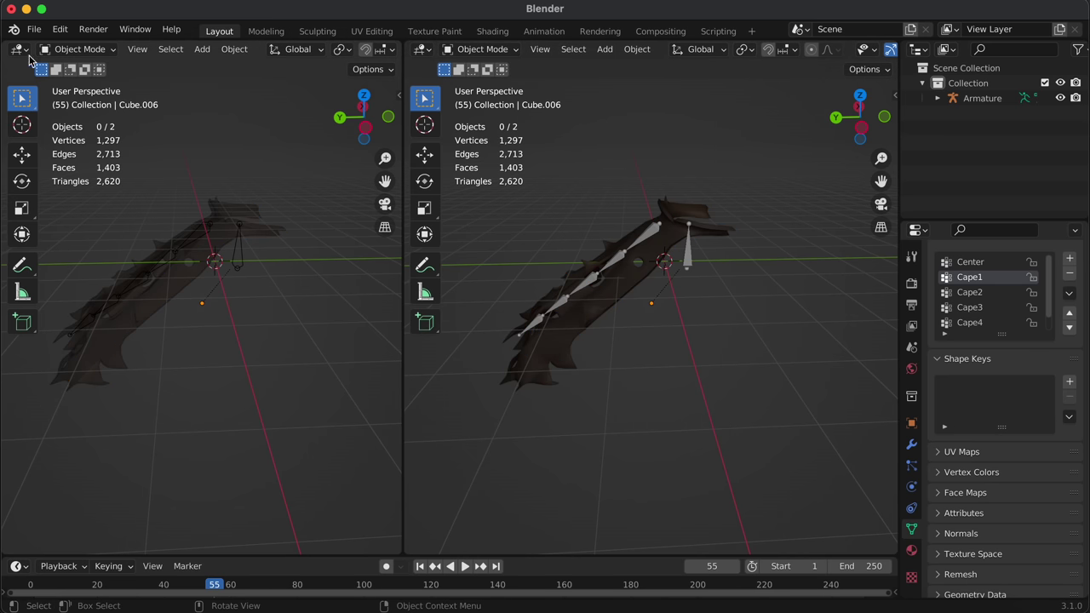
click(78, 48)
click(19, 48)
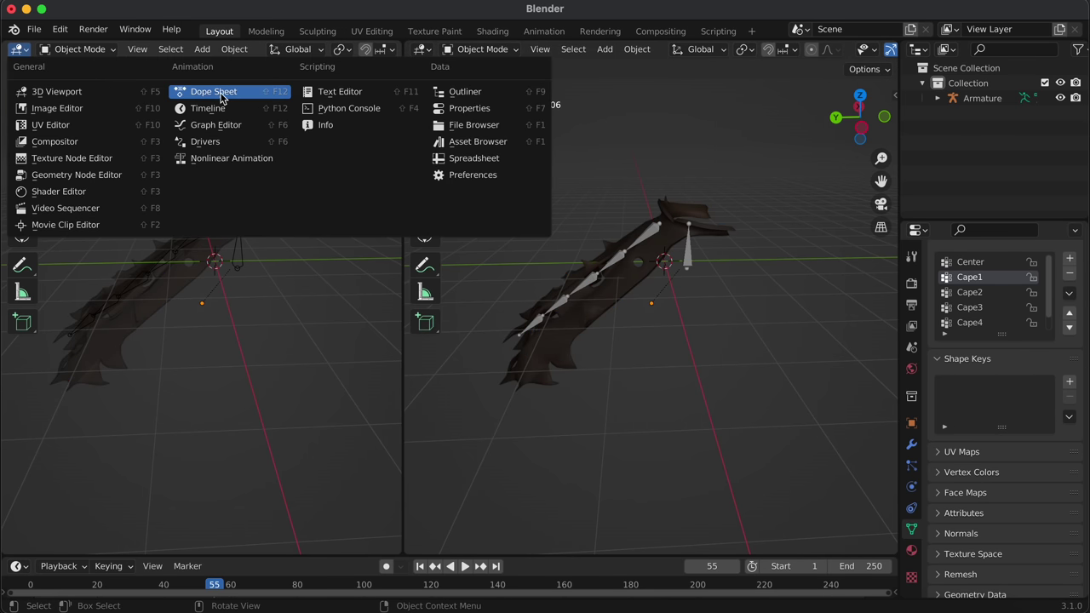
click(213, 93)
Step: Put the armature in Pose Mode and clear all transforms on all of its bones
click(647, 230)
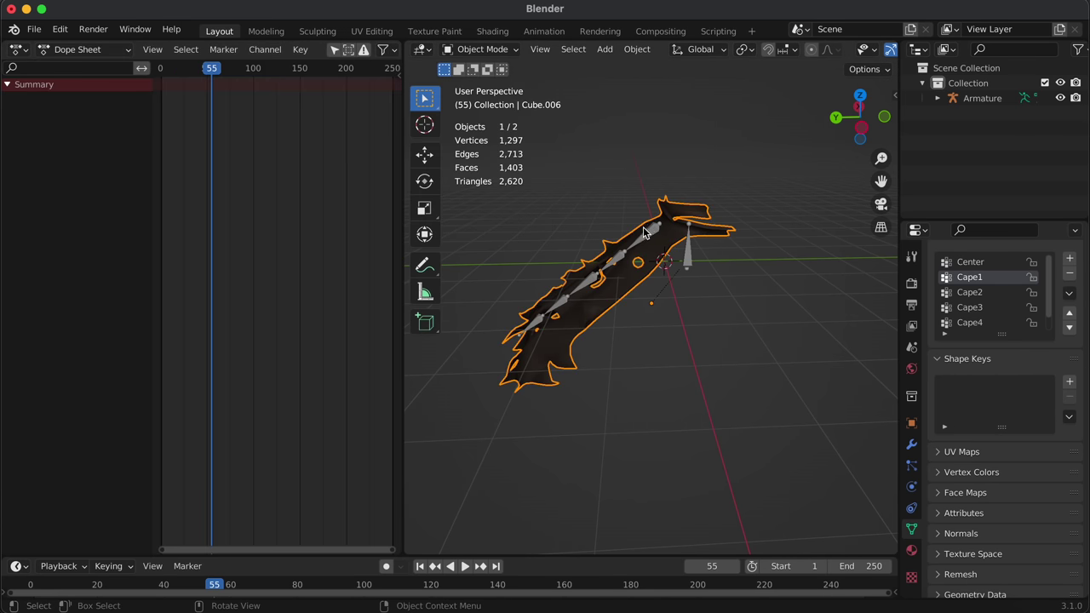
click(645, 231)
click(461, 51)
click(485, 101)
click(606, 49)
key(a)
click(606, 48)
mouse_move(647, 82)
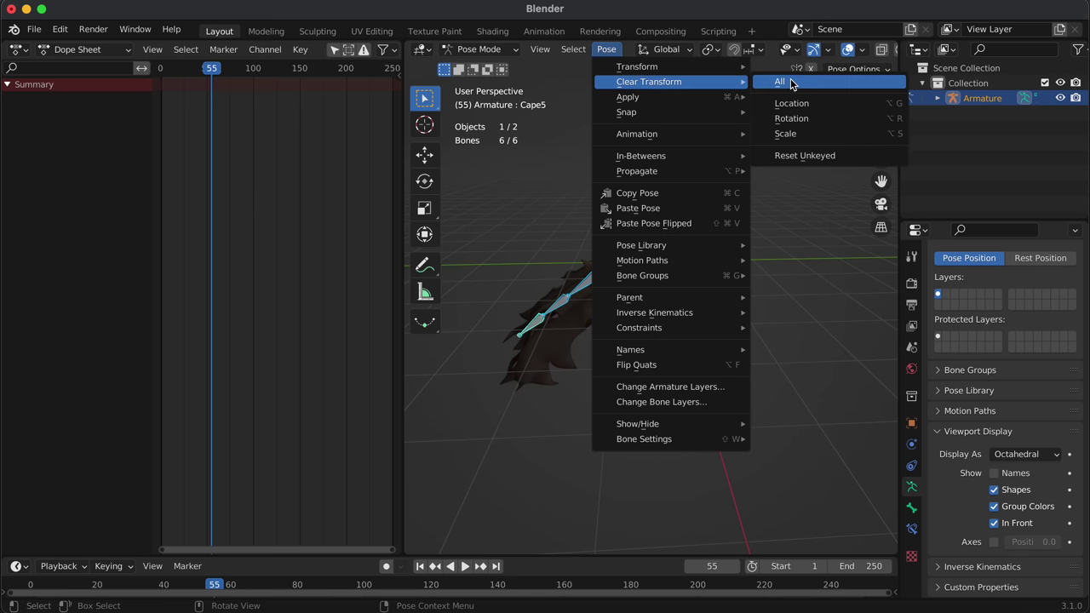
click(774, 81)
Step: Go to frame 0 with auto keying on and select the five bones of the cape chain
click(160, 111)
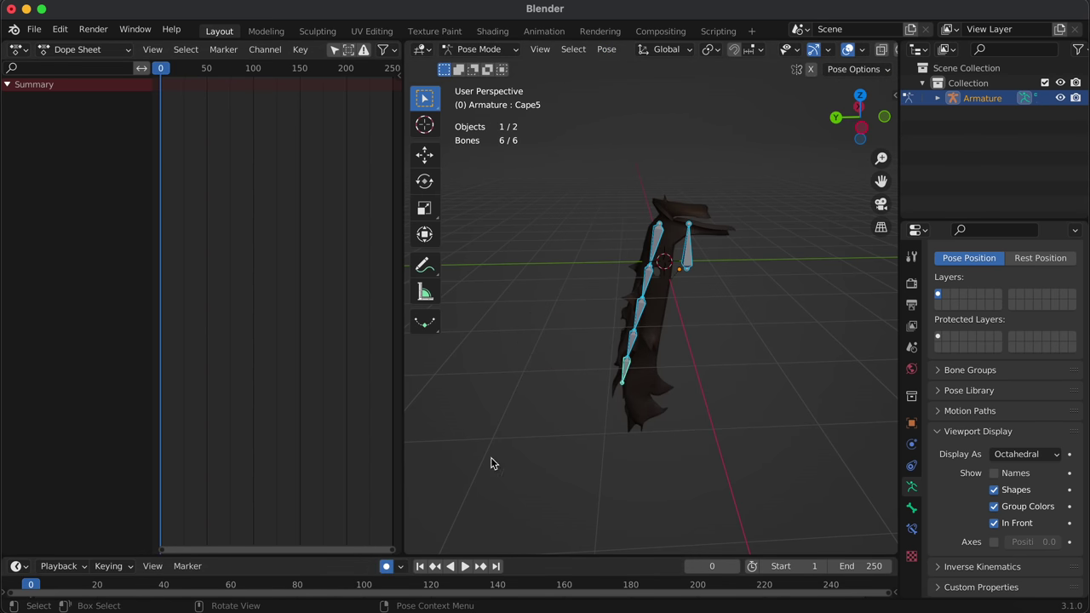
drag(628, 239, 673, 417)
key(r)
key(x)
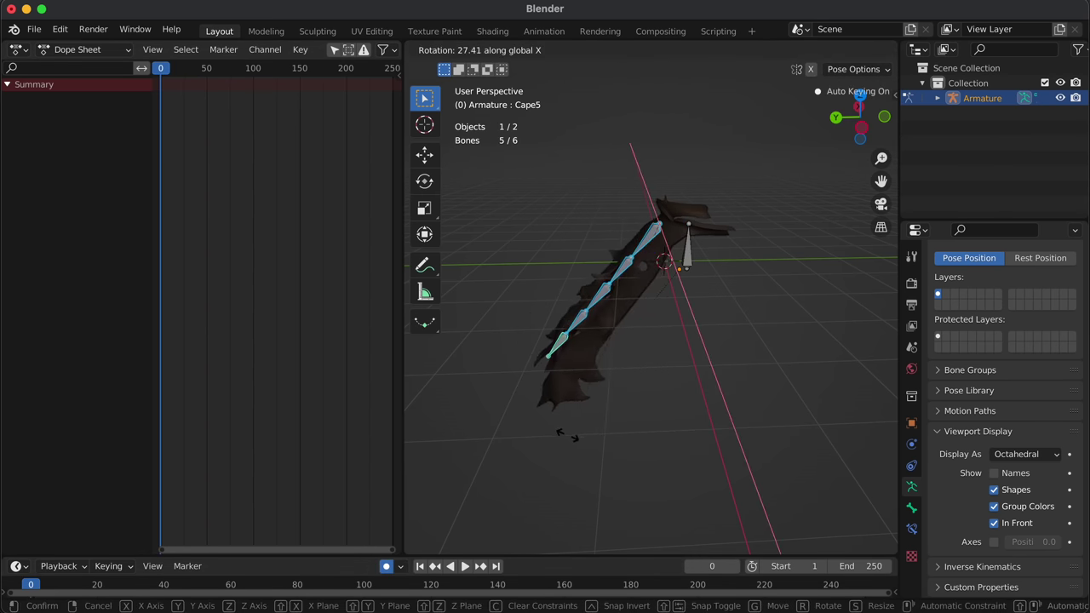
click(583, 308)
Step: Rotate the five cape bones about 26.1° around global X, each about its own origin, to key the raised pose at frame 0
click(712, 49)
click(741, 95)
key(r)
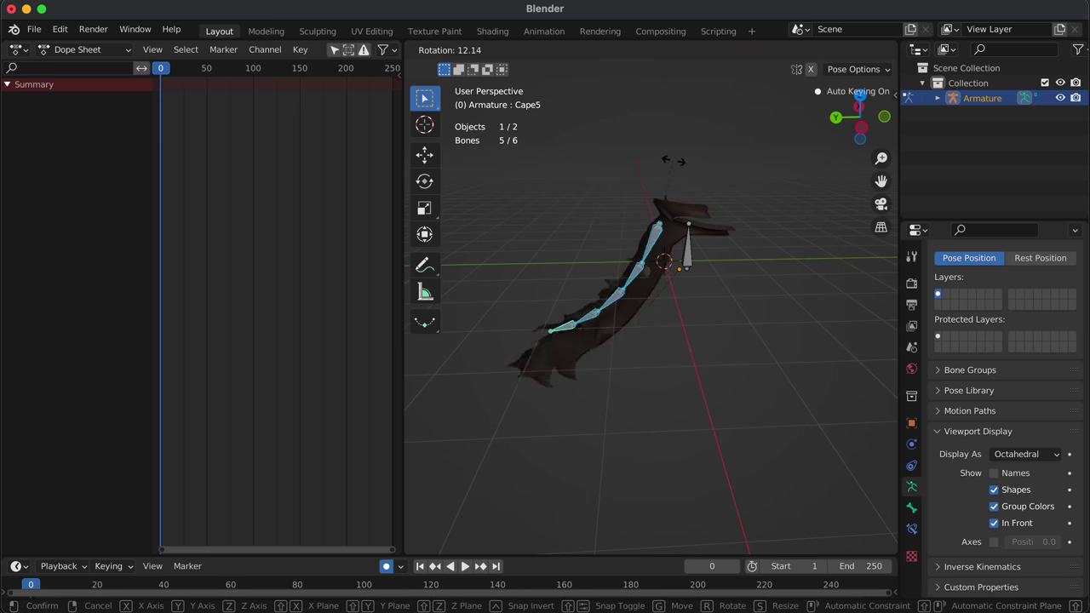
key(x)
click(643, 174)
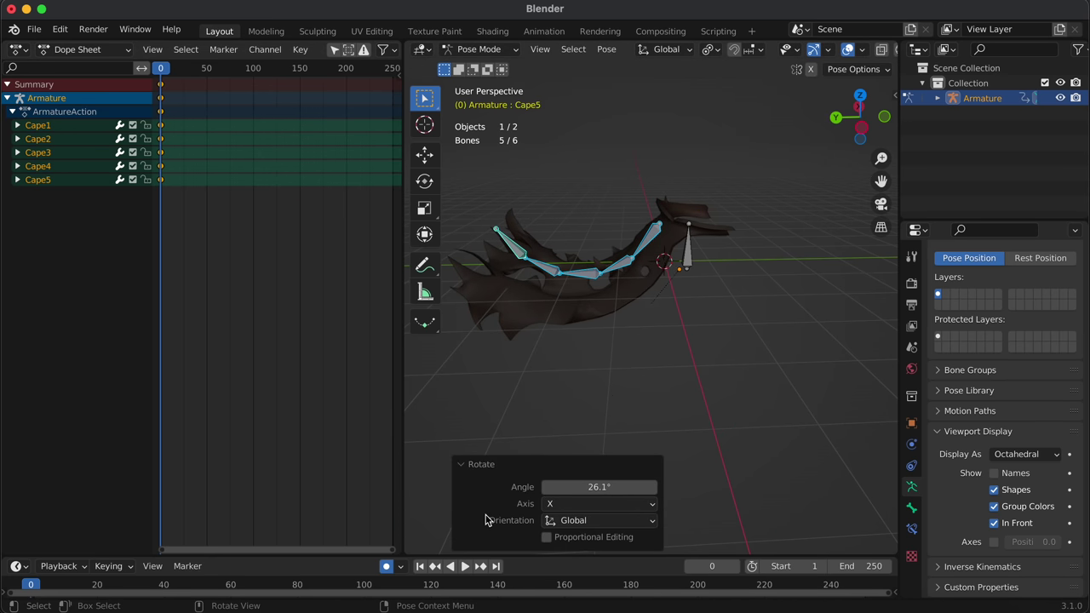
Step: At frame 50, rotate the five cape bones -18° around global X to key the lowered pose
drag(198, 69, 207, 71)
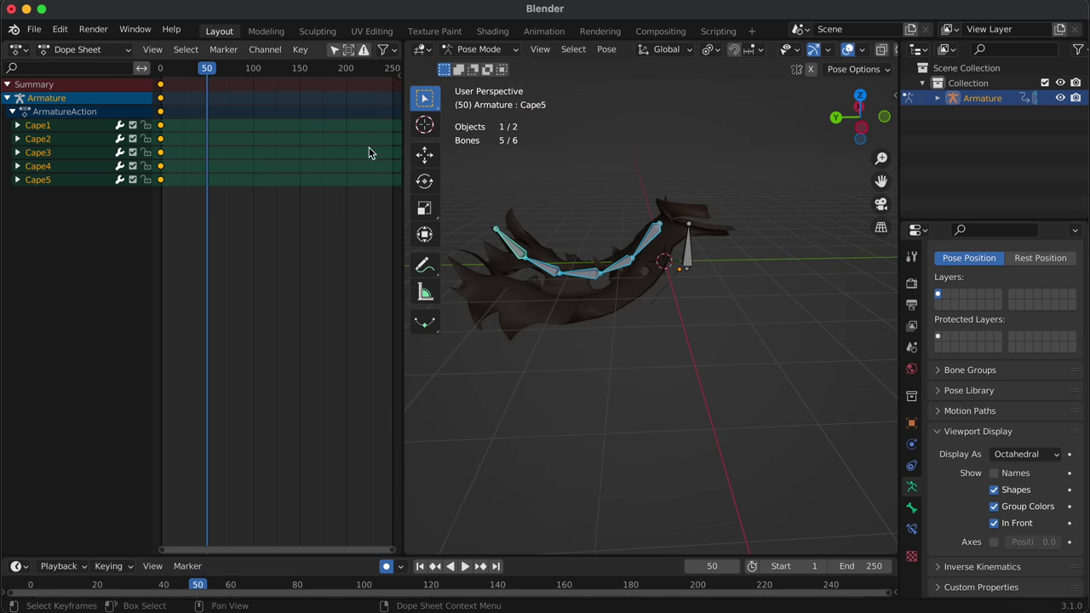
key(r)
key(x)
click(784, 217)
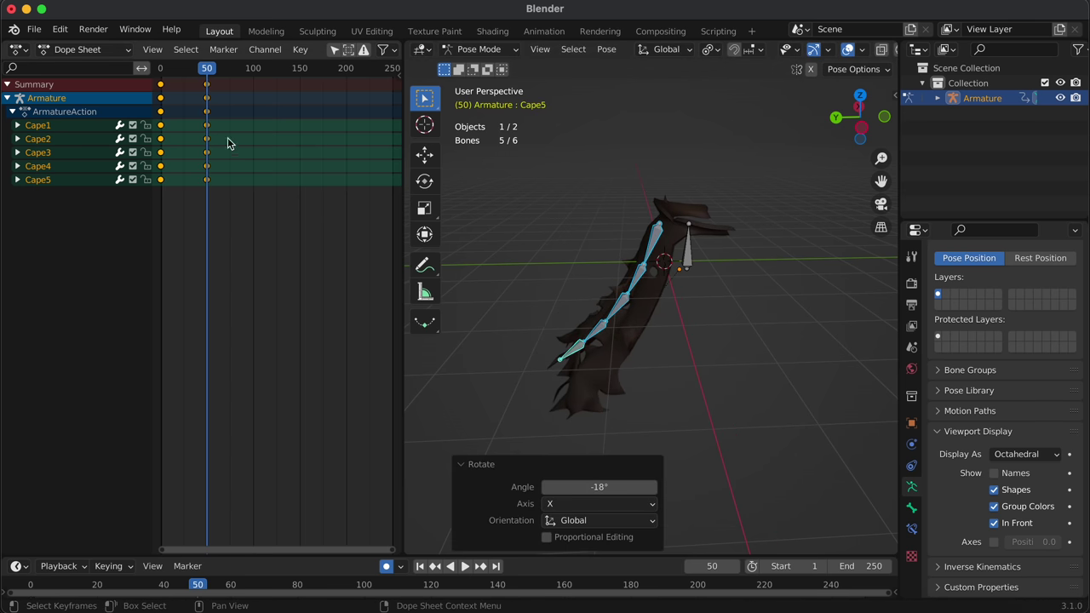
Step: Copy the frame 0 keyframes of the cape bones and paste them at frame 100
click(179, 208)
drag(247, 74, 256, 91)
key(super+v)
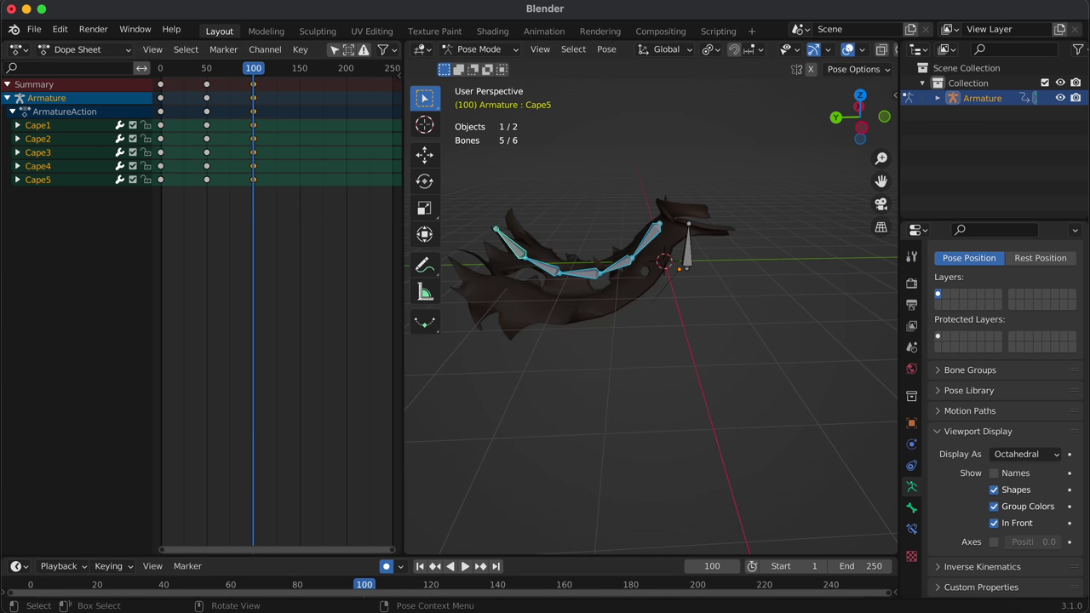
Step: Offset the keyframes of Cape2, Cape3, Cape4 and Cape5 forward by about 14, 25, 35 and 46 frames respectively
key(a)
ctrl+scroll(303, 227, left, 3)
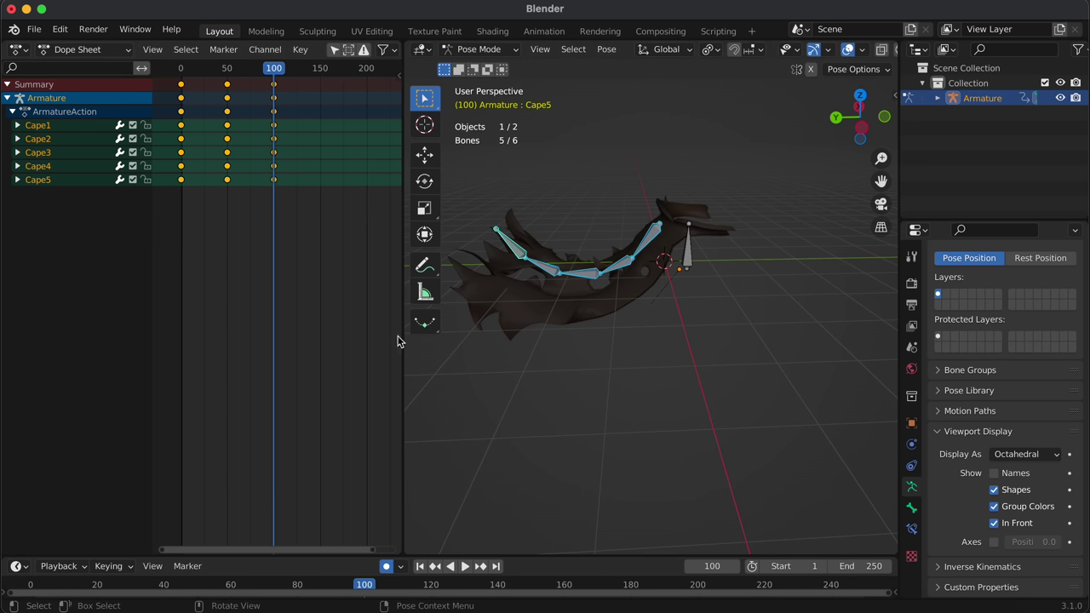
click(307, 143)
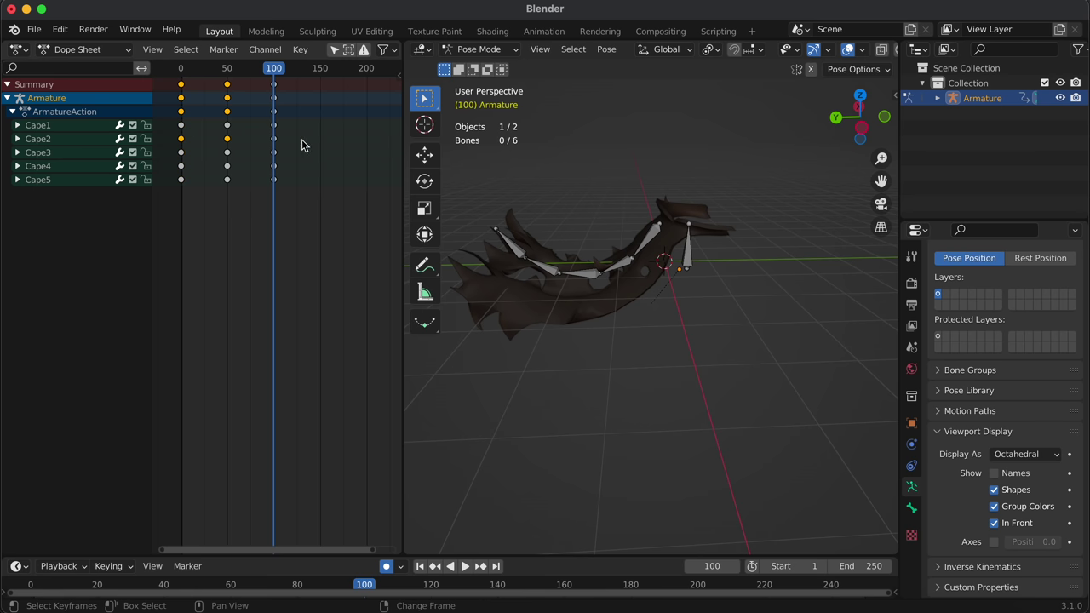
drag(275, 144, 281, 160)
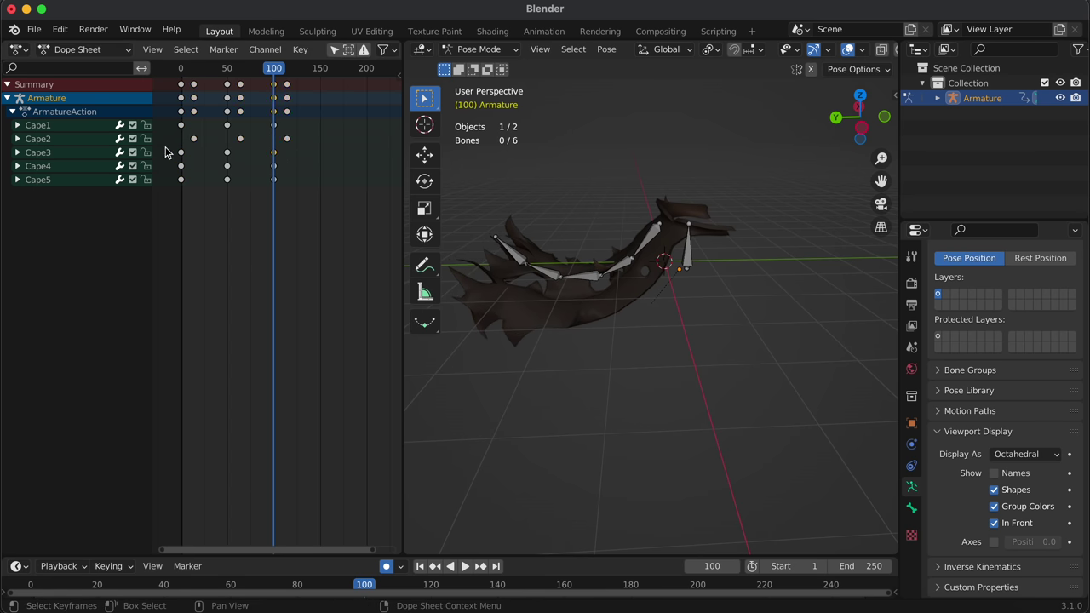
drag(228, 159, 261, 181)
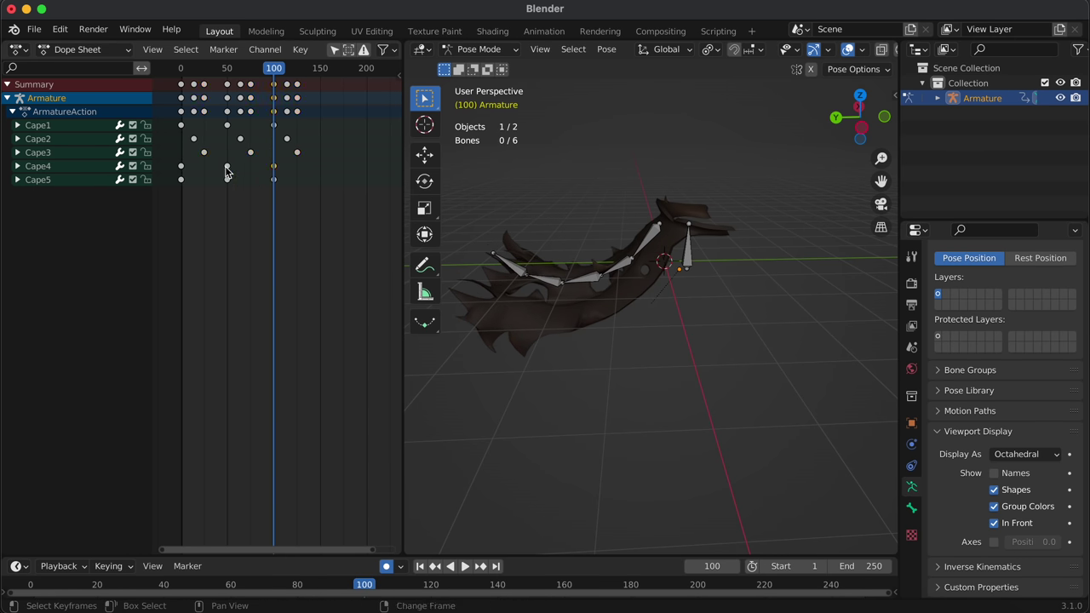
drag(180, 170, 211, 194)
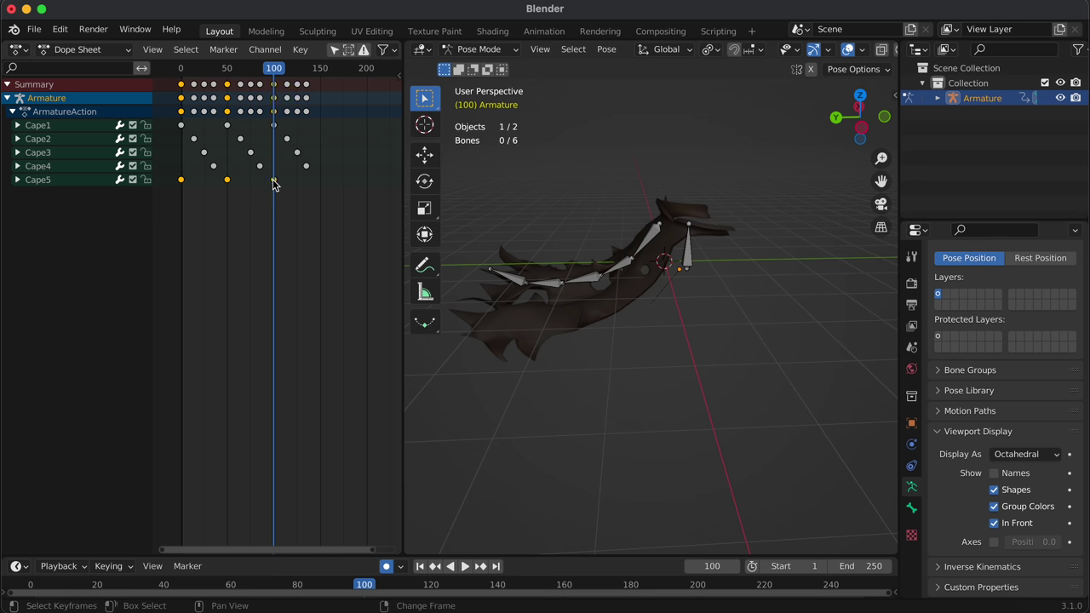
drag(274, 182, 319, 203)
click(313, 206)
Step: Play the animation from the start and set the scene's end frame to 125
key(shift+Left)
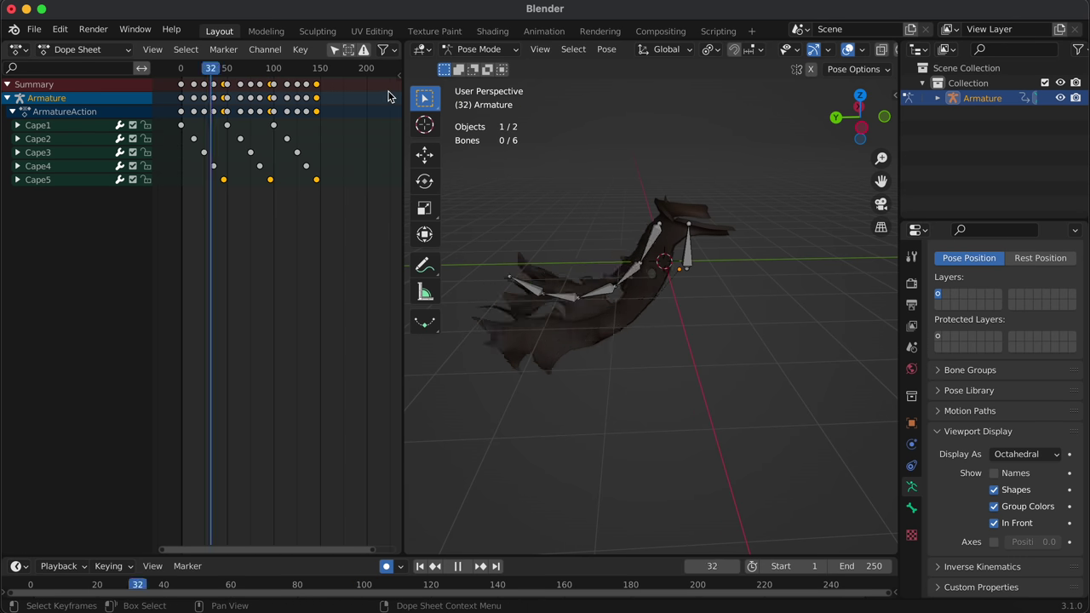
key(space)
double_click(847, 566)
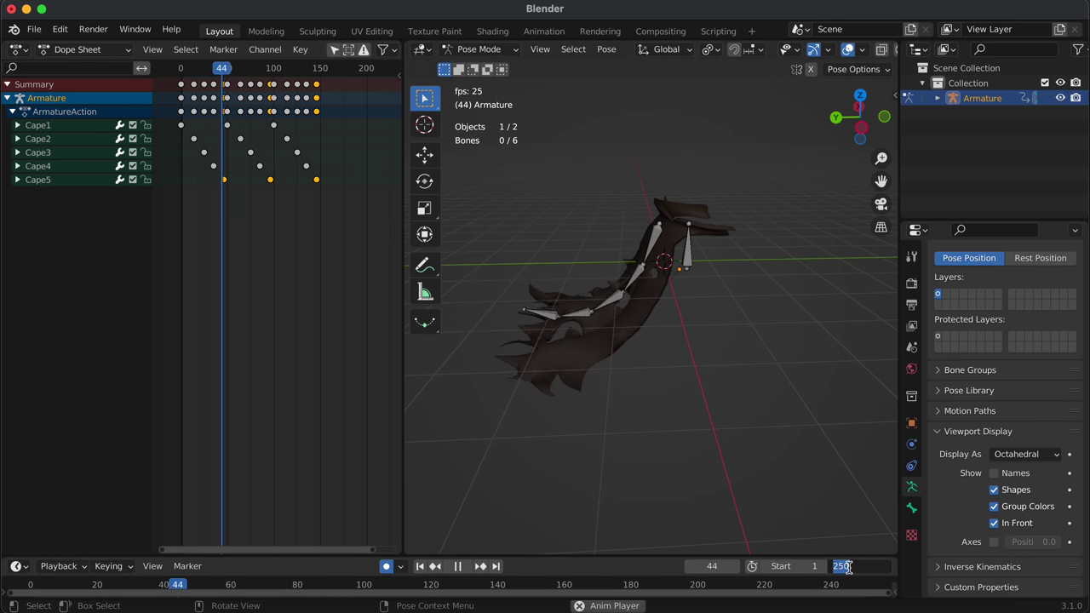
text(1255)
key(Return)
middle_drag(539, 250, 585, 269)
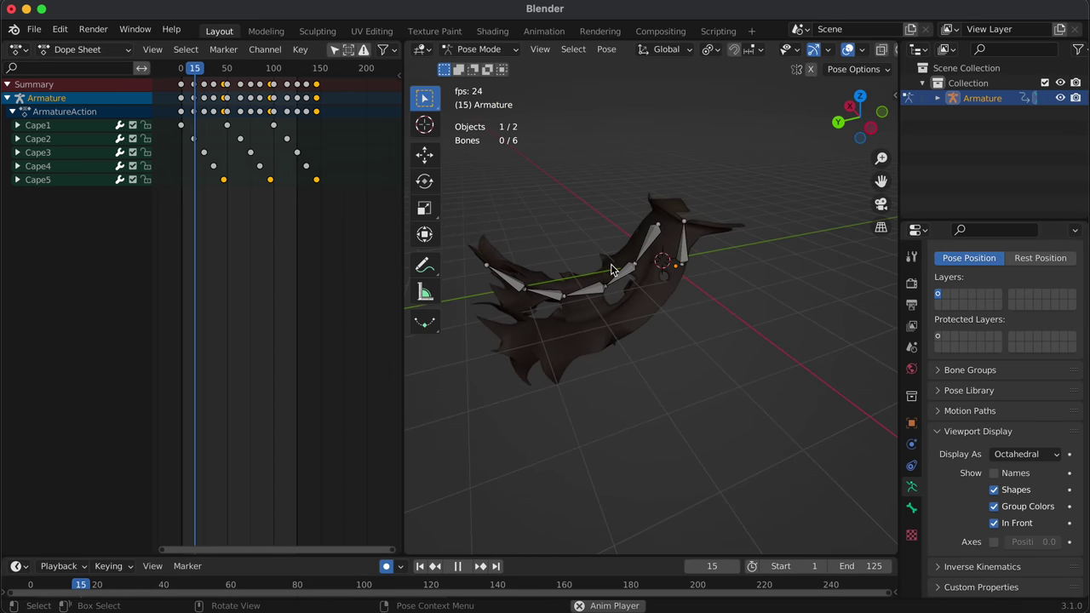
Step: Stop playback, give all keyframes an eased interpolation mode, and set their easing mode to Ease In and Out
key(a)
key(space)
right_click(298, 166)
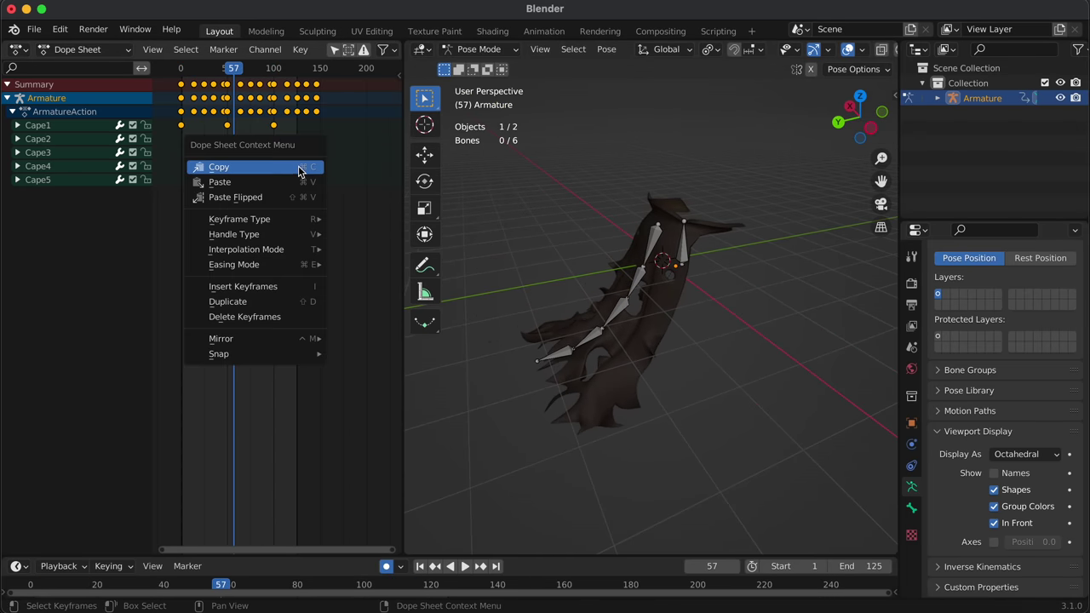
mouse_move(255, 249)
click(456, 273)
right_click(306, 159)
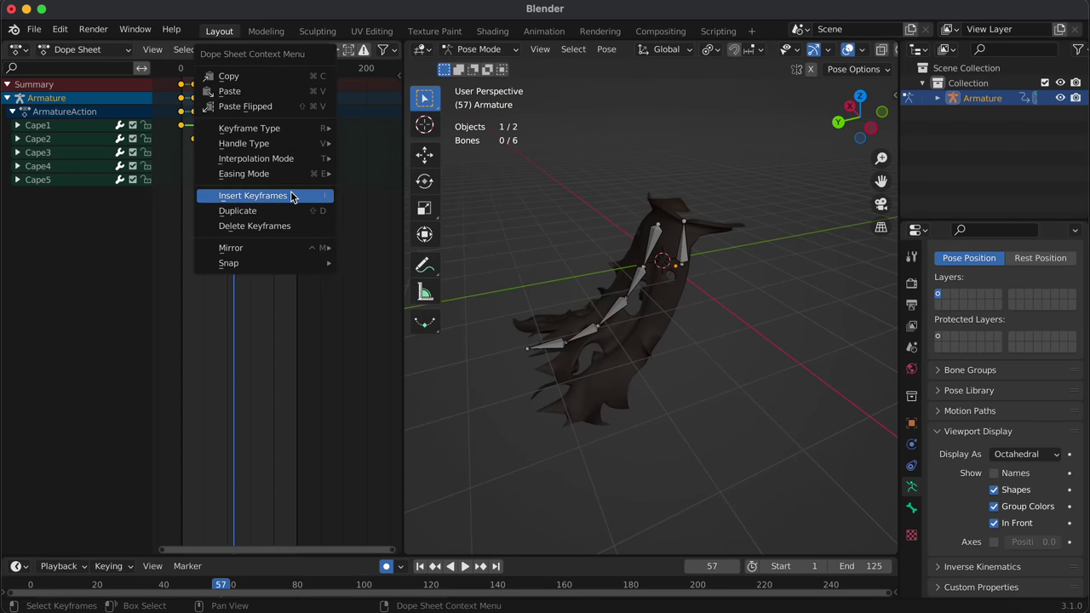
mouse_move(282, 178)
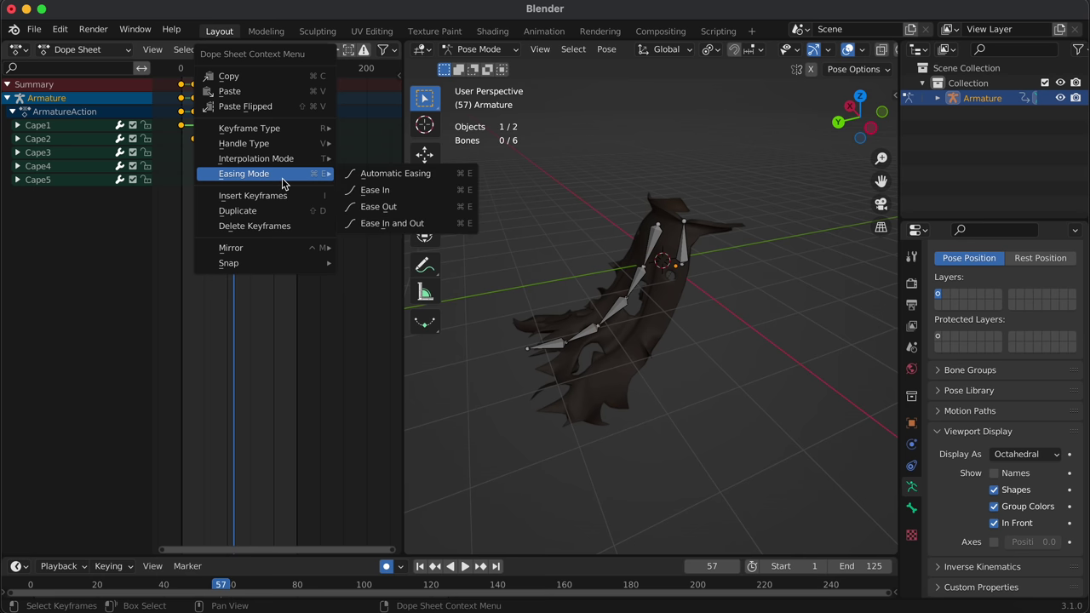
click(382, 219)
Step: Play the animation from the start to review the eased cape motion, and stop it
key(shift+ctrl+space)
key(shift+Left)
key(space)
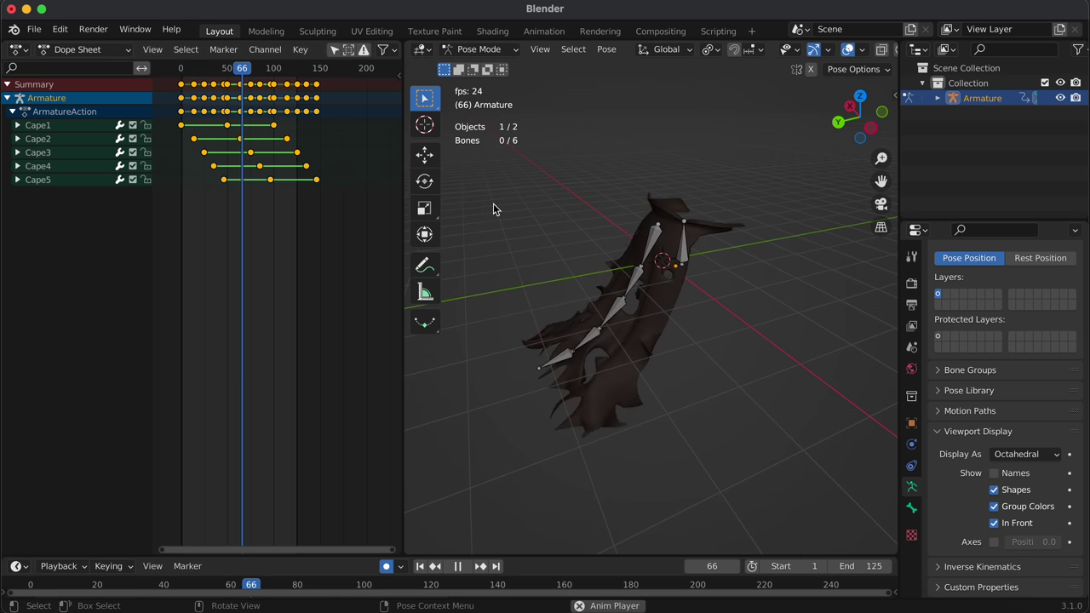
click(94, 51)
click(18, 49)
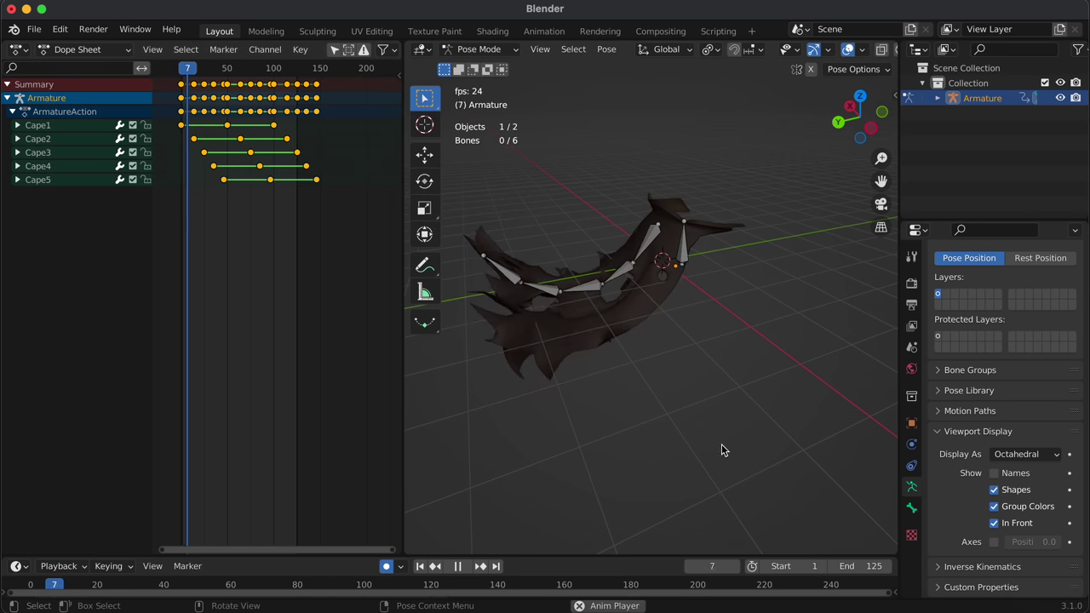
key(space)
Step: In the Graph Editor, select all cape bone curves and make them cyclic with the Make Cyclic (F-Modifier) extrapolation
click(15, 53)
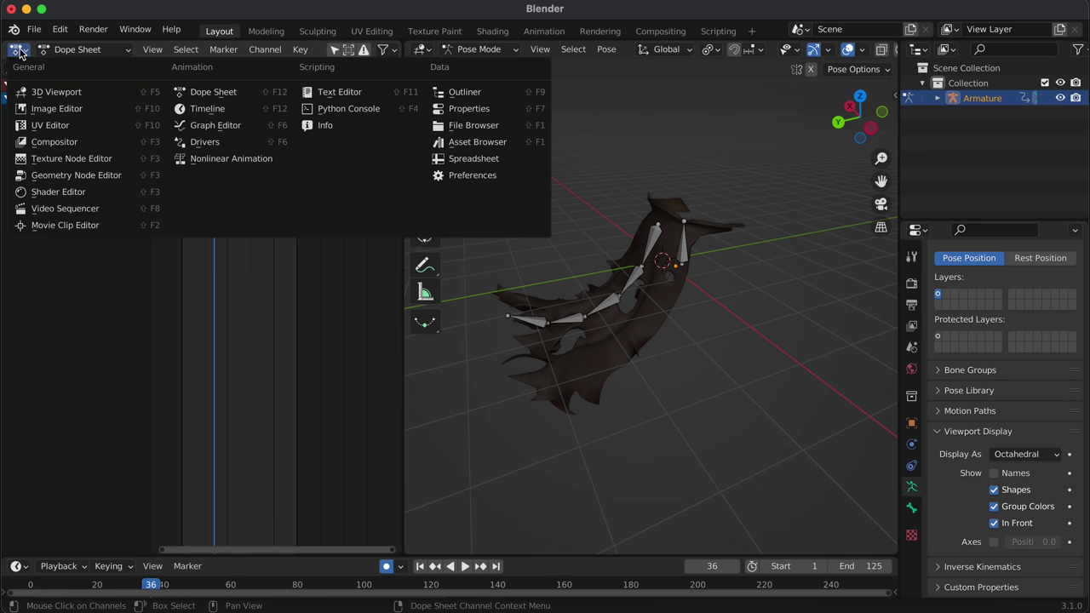
click(219, 126)
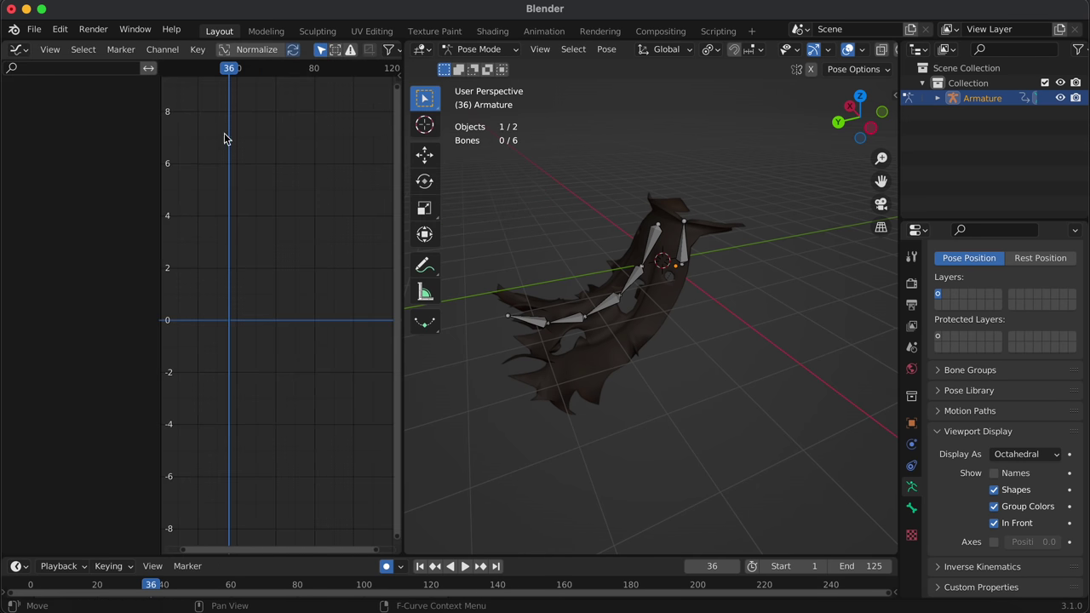
key(a)
right_click(314, 318)
click(316, 314)
key(shift+e)
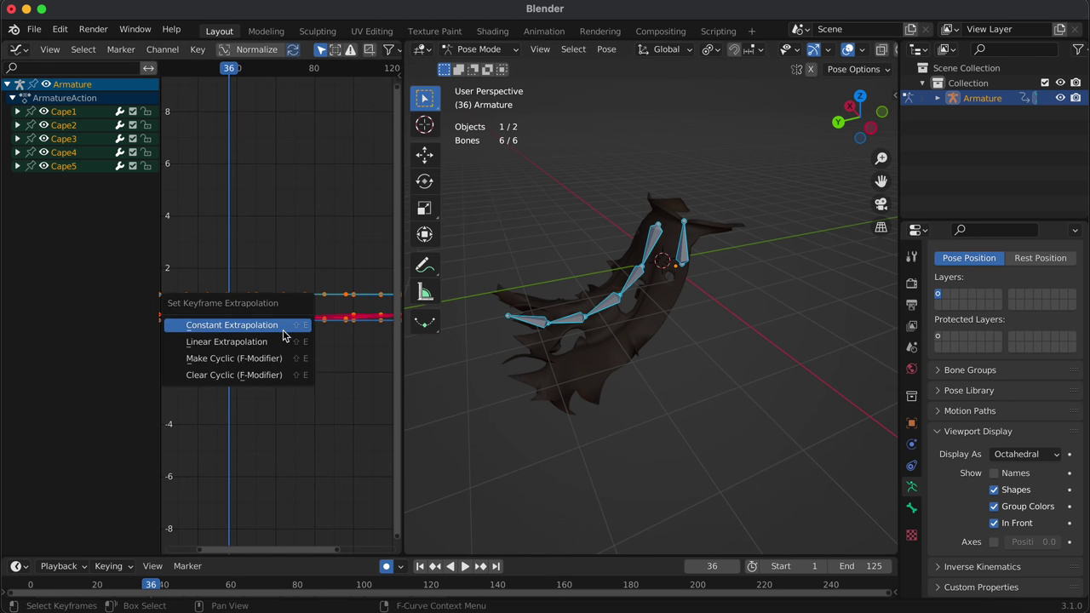
click(275, 358)
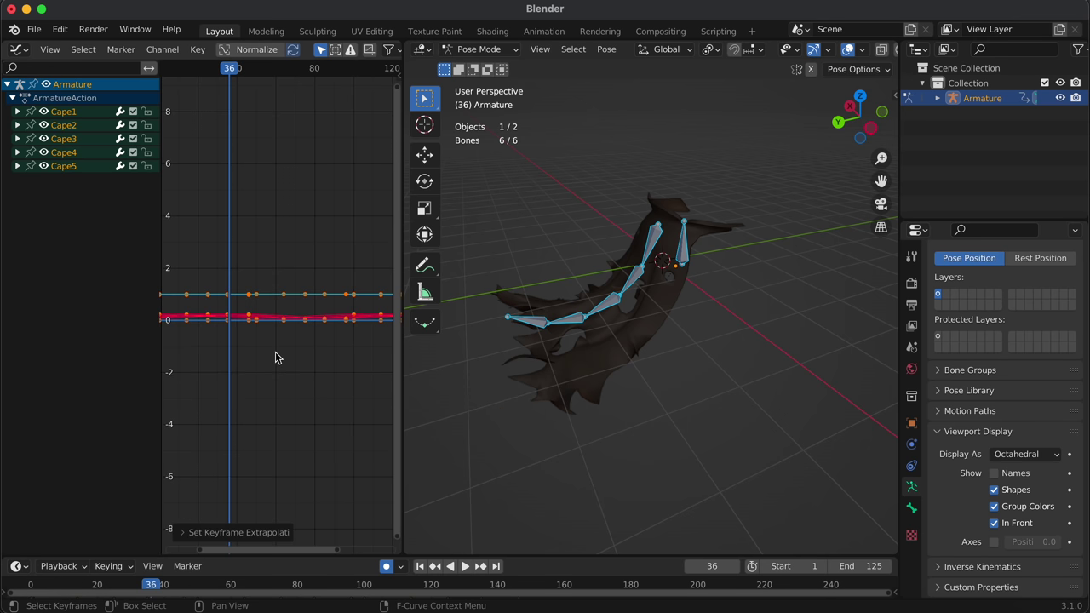
Step: Switch the Graph Editor back to the Dope Sheet and play the looping cape animation
click(24, 53)
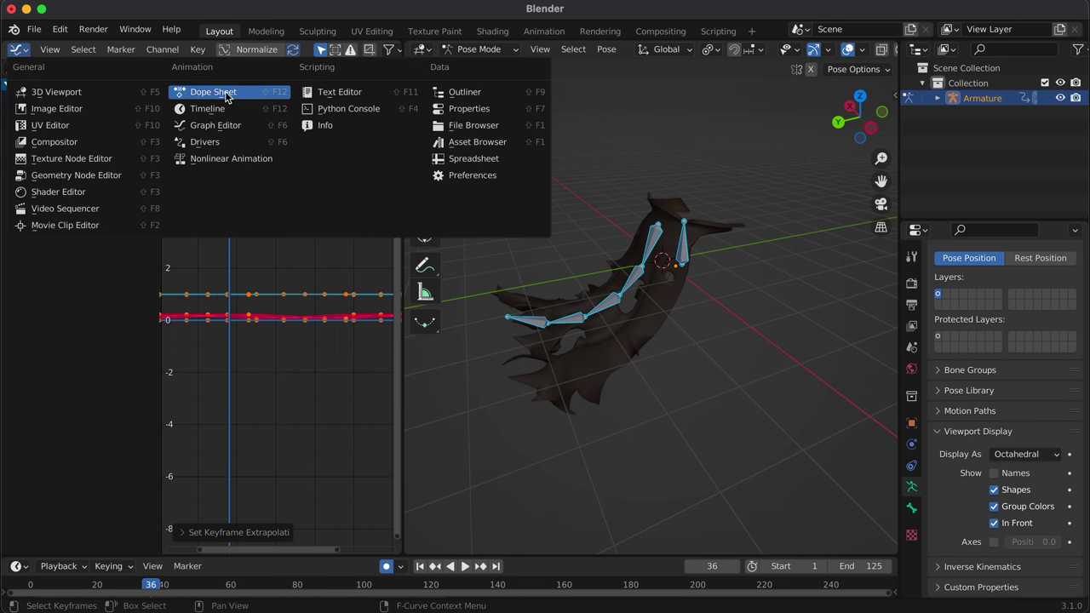
click(227, 96)
key(space)
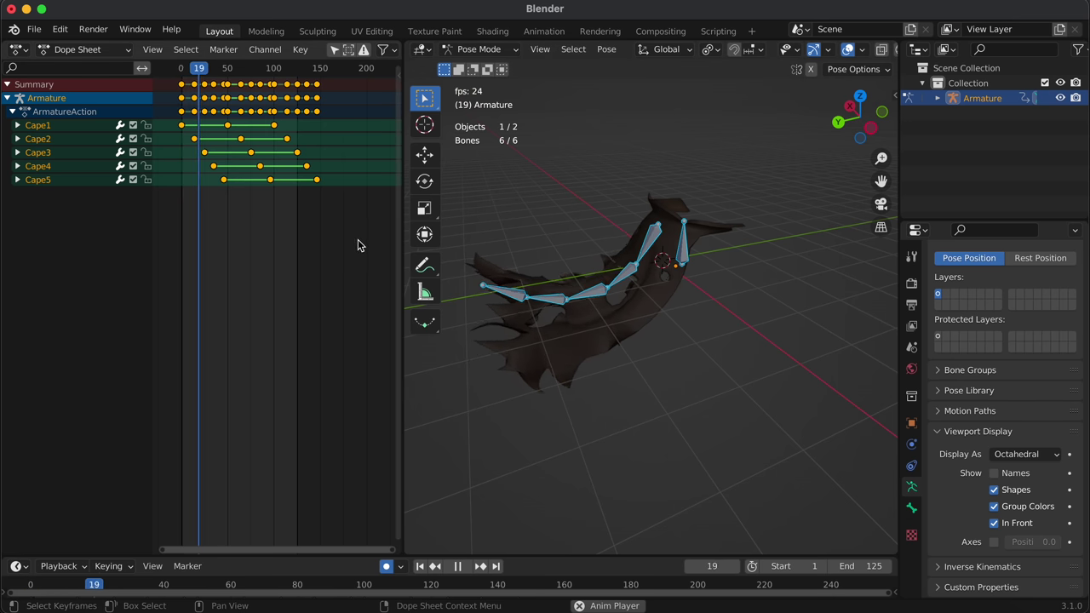
Step: Try shifting all cape keyframes about 20 frames earlier and play the loop to check it
click(599, 427)
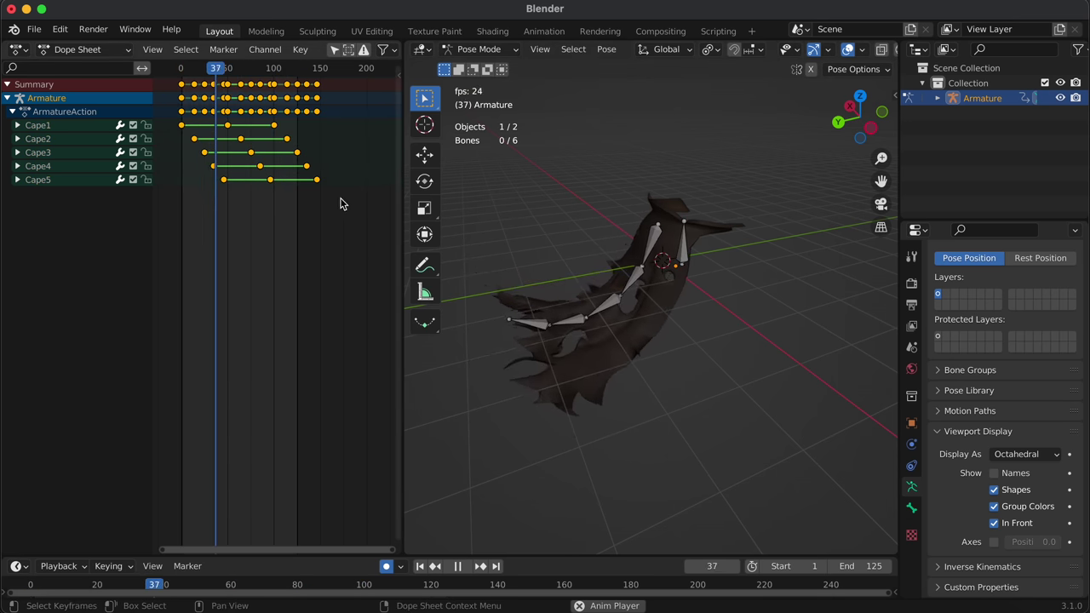
key(space)
drag(316, 216, 171, 120)
drag(349, 211, 171, 123)
key(g)
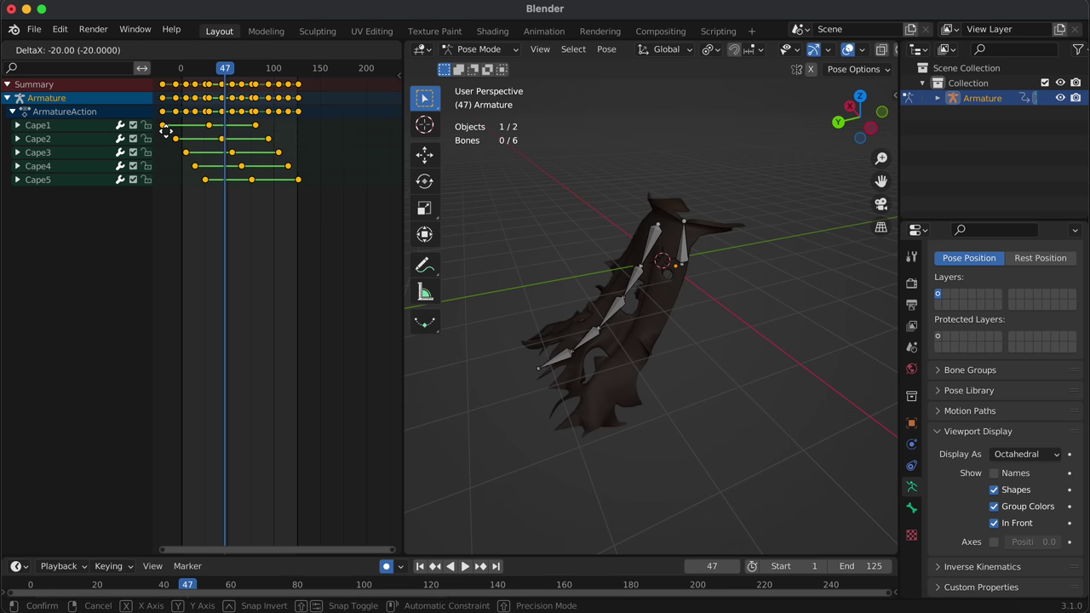
click(165, 134)
key(space)
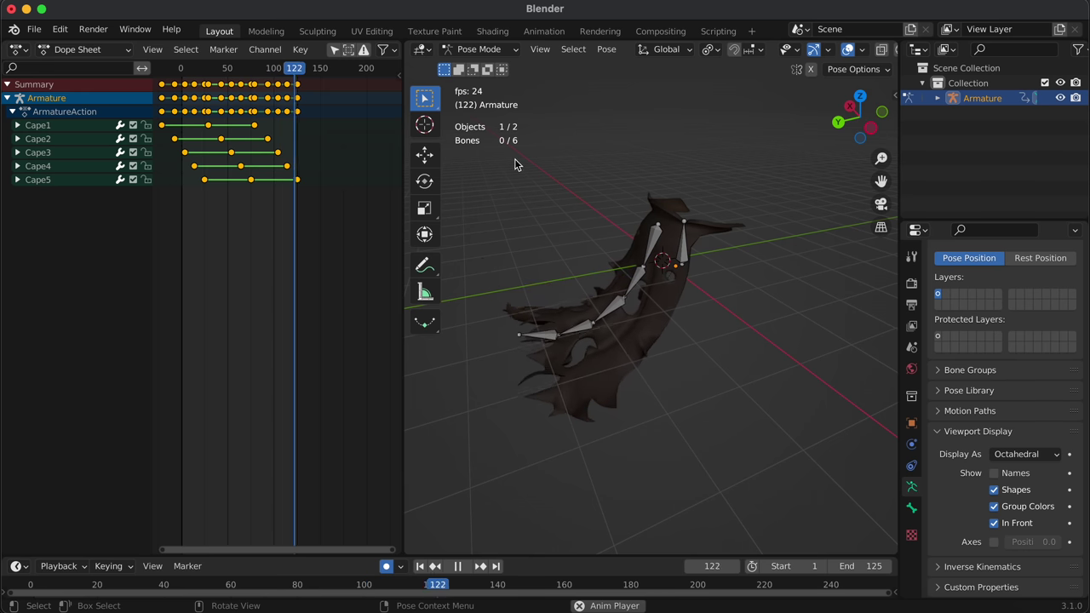
key(space)
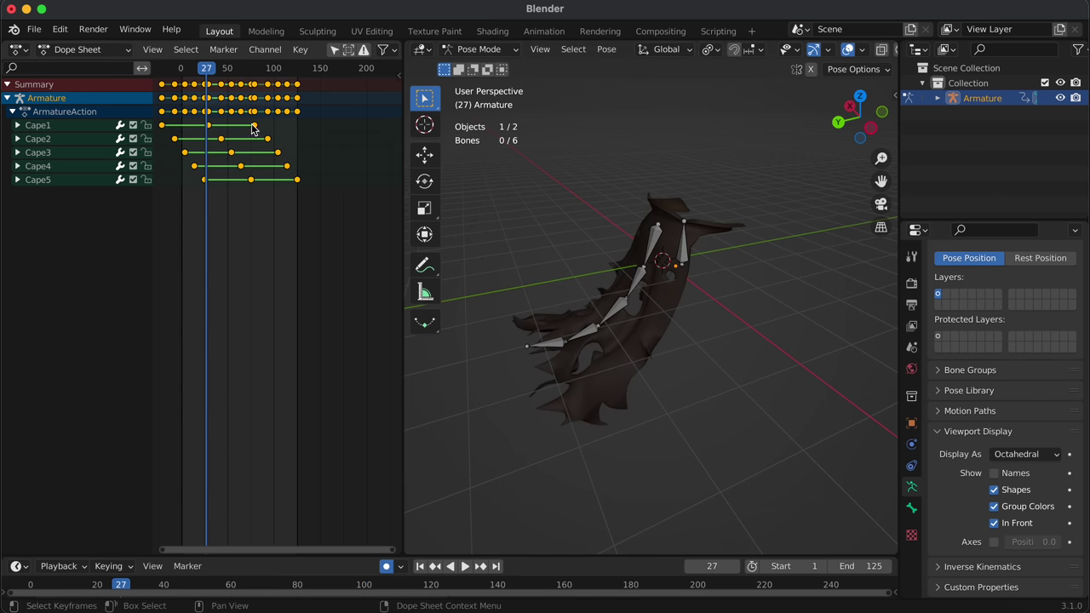
Step: Shift the cape keyframes back, delete the last keyframe of each bone, and paste copies of the staggered first keyframes at frame 126
key(g)
click(298, 168)
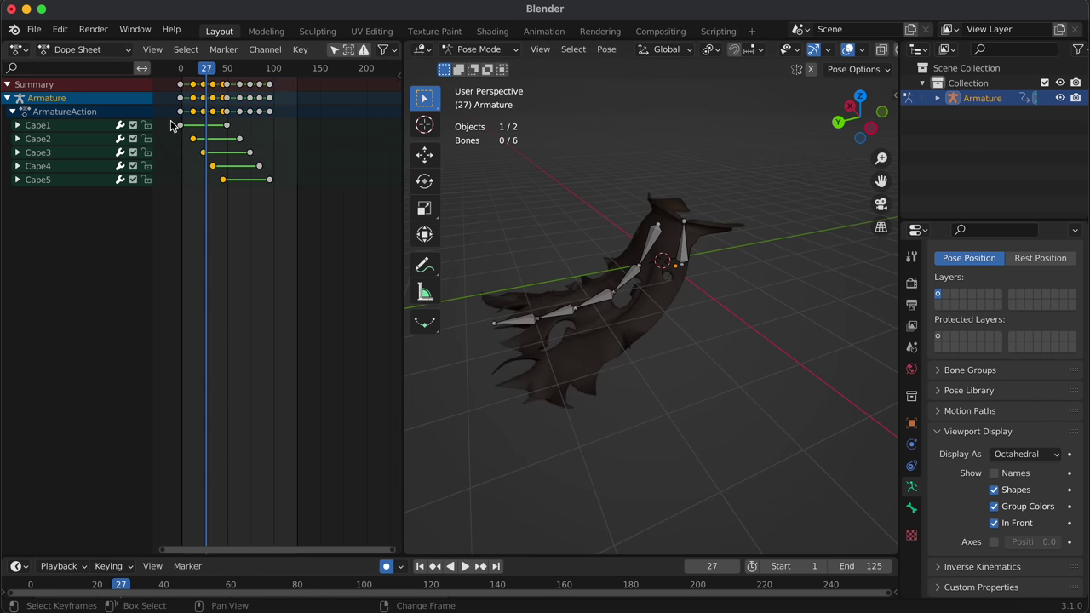
drag(200, 72, 267, 124)
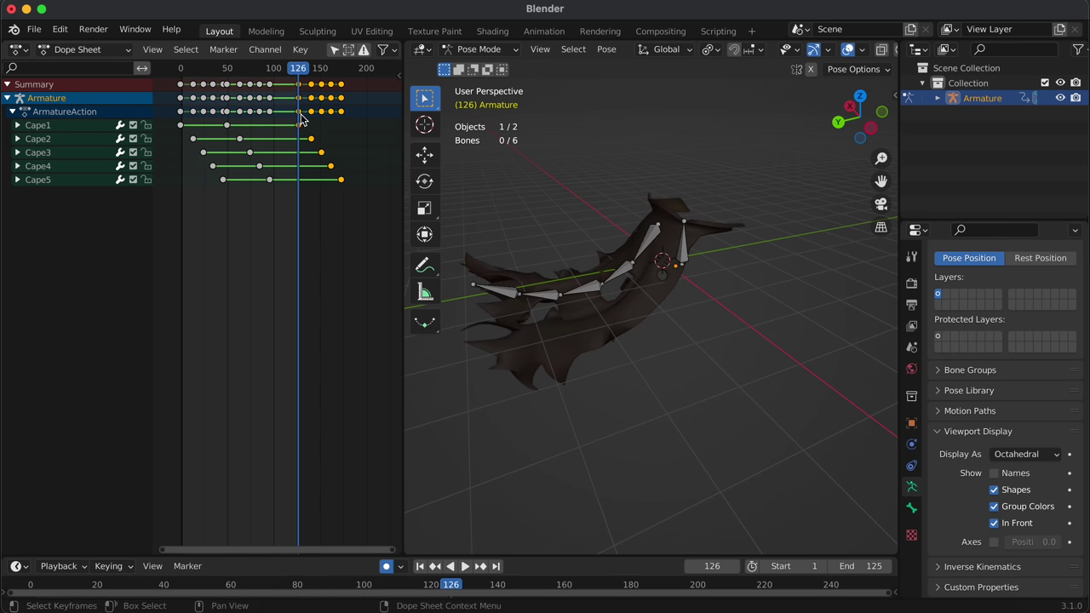
Step: Move the pasted last keyframes earlier so Cape5's falls at about frame 125, and play from the start
drag(291, 79, 256, 145)
key(space)
click(180, 70)
key(space)
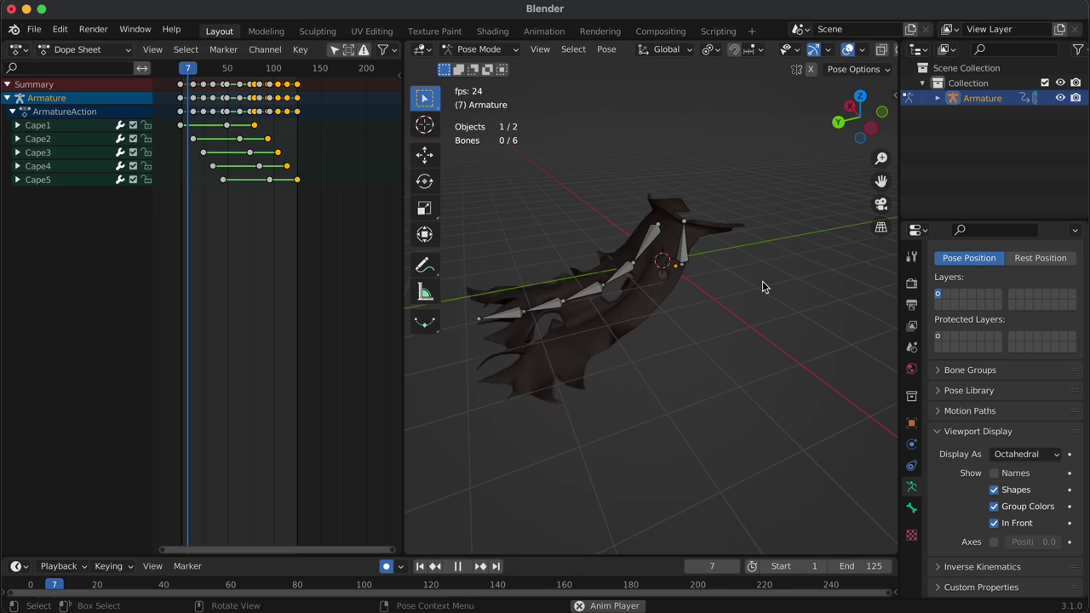
Step: Gather the first keyframes of Cape2 to Cape5 at the start, and move all middle keyframes earlier, with Cape1's at about frame 25
key(space)
drag(191, 141, 184, 201)
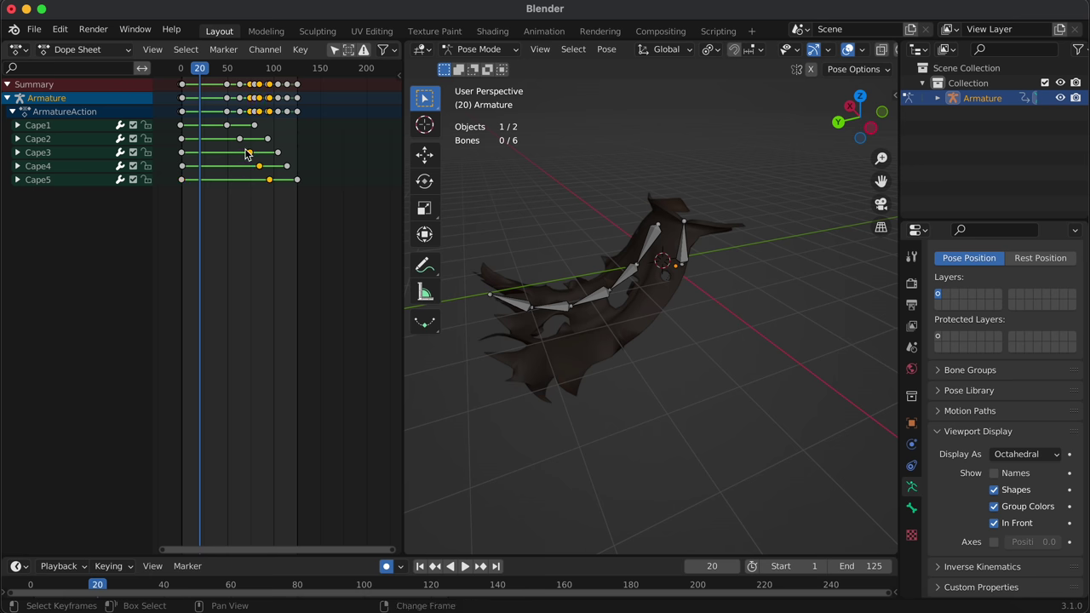
drag(228, 129, 206, 112)
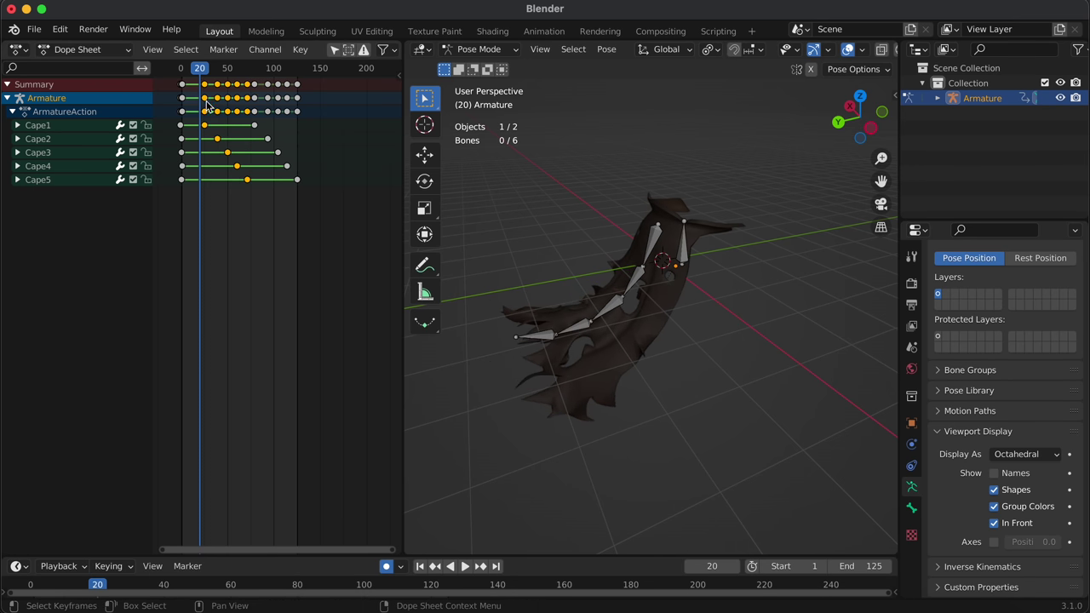
key(shift+Left)
key(space)
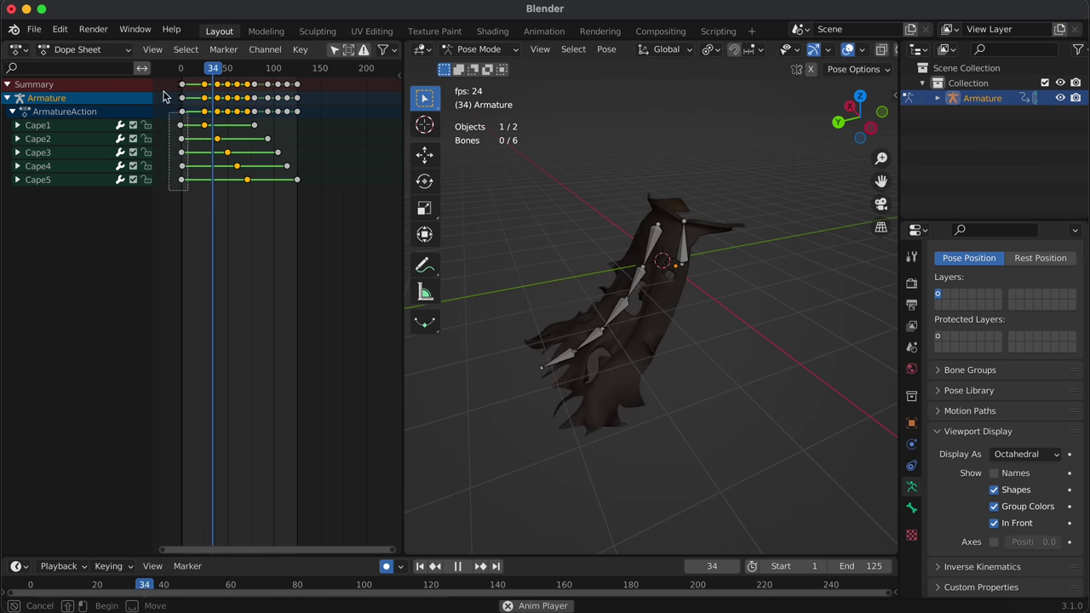
Step: Stop playback and nudge Cape1's first keyframe to just after frame 0
key(s)
right_click(236, 124)
click(179, 126)
middle_drag(199, 122, 223, 121)
ctrl+middle_drag(223, 121, 178, 126)
middle_drag(178, 127, 215, 124)
key(g)
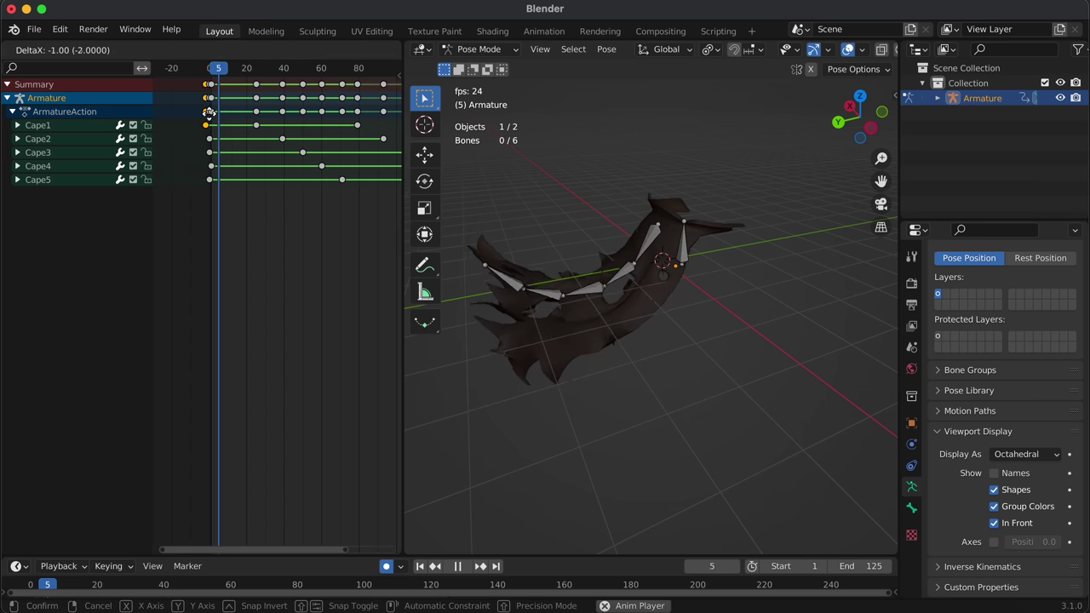
click(209, 120)
key(space)
key(g)
click(213, 126)
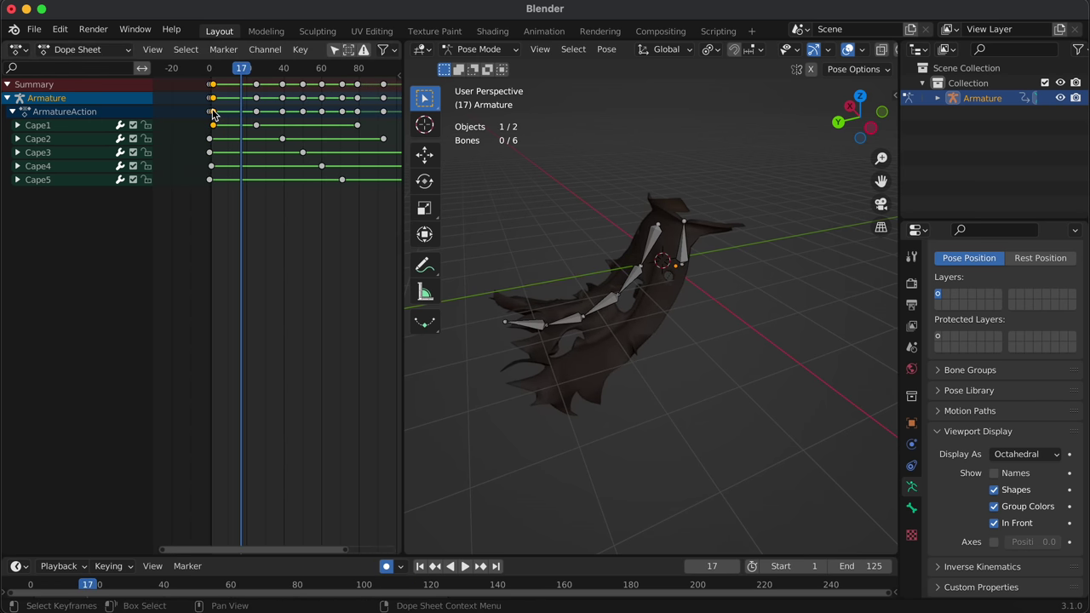
Step: Line up the first keyframes of the remaining cape bones with Cape1's at the animation's start frame
key(g)
click(211, 121)
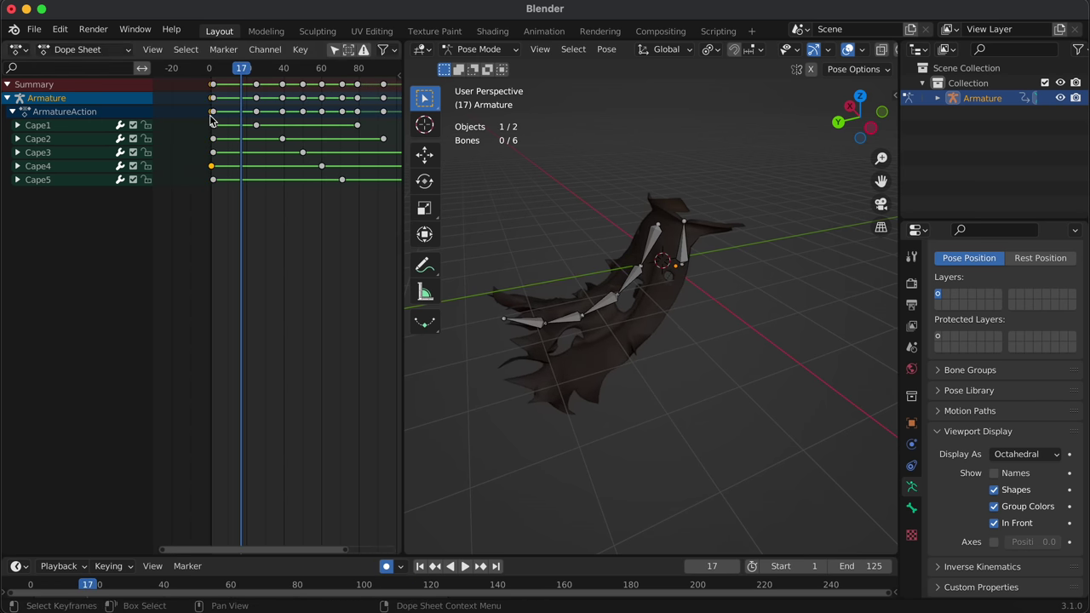
key(g)
click(211, 123)
key(g)
click(204, 84)
Step: Play the cape animation from the start to review the aligned first keyframes
drag(240, 75, 209, 75)
key(space)
scroll(360, 299, down, 4)
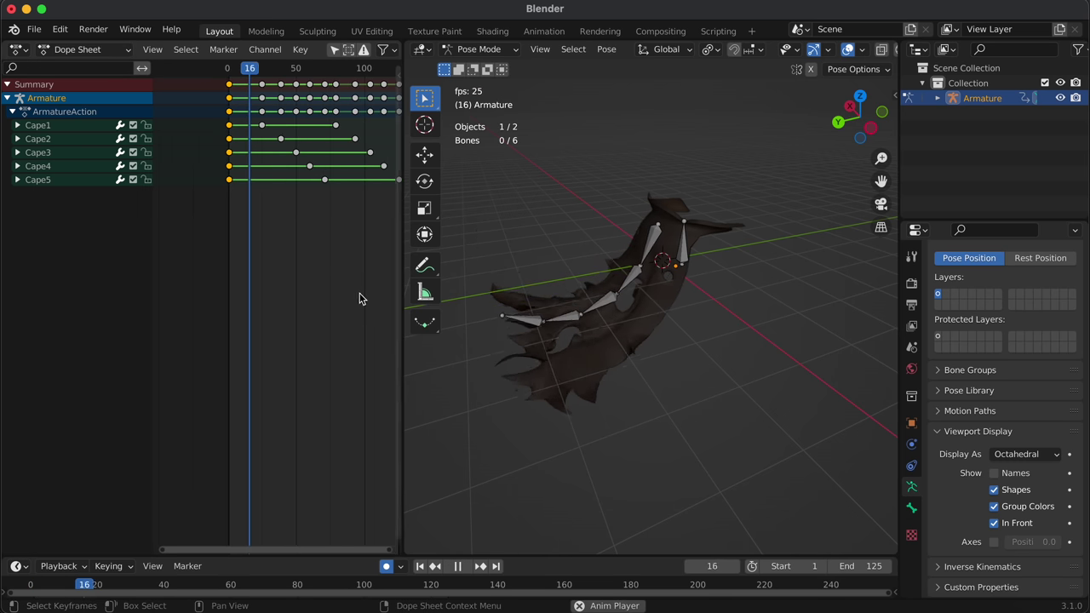
scroll(349, 290, down, 1)
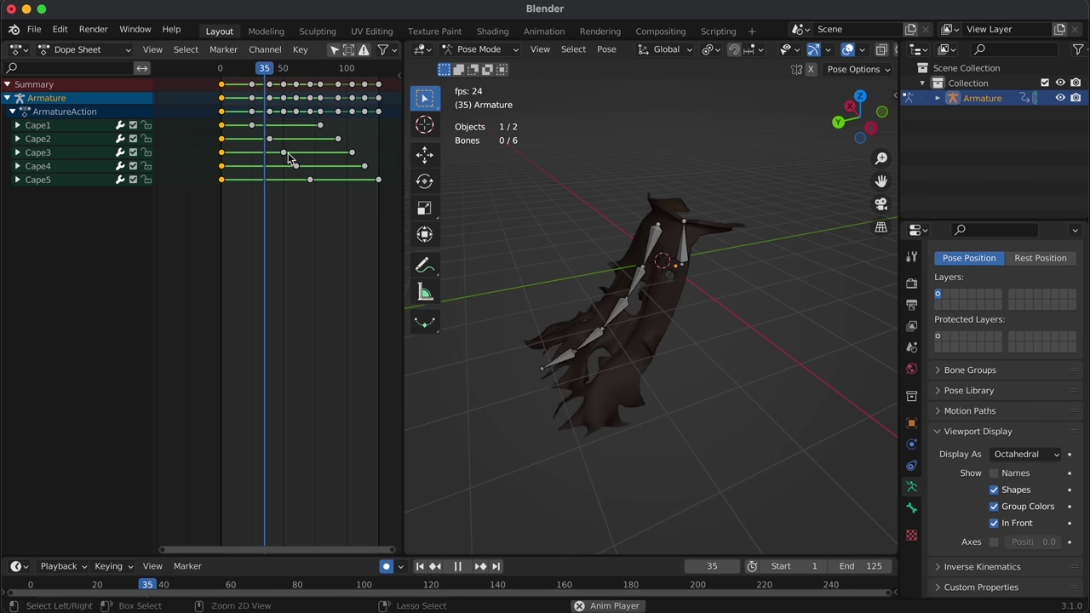
Step: Replace the last keyframe of every cape bone with a copy of its first keyframe at frame 126
middle_drag(306, 162, 263, 177)
drag(344, 205, 337, 118)
key(Delete)
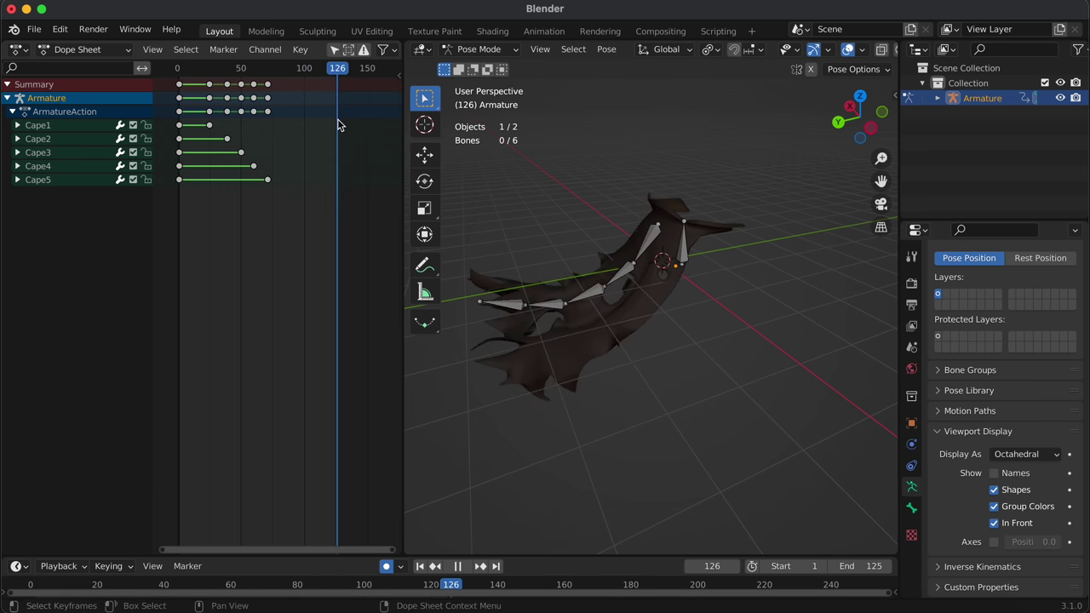
key(ctrl+v)
middle_drag(337, 118, 300, 133)
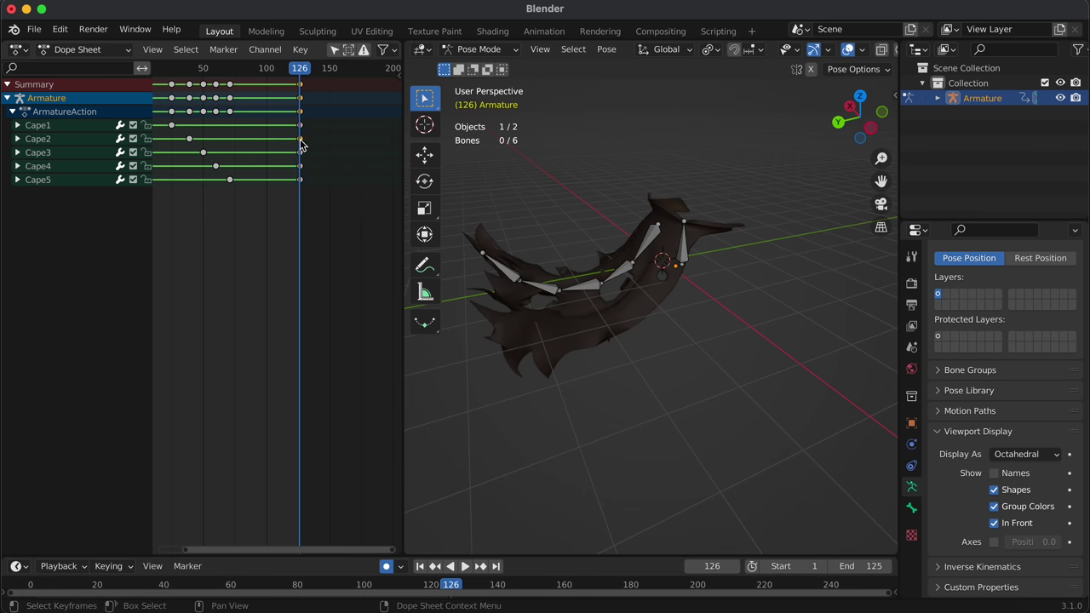
Step: Stagger the last keyframes of Cape2 to Cape5 progressively after Cape1's, with Cape5's at about frame 161
drag(300, 139, 349, 212)
key(space)
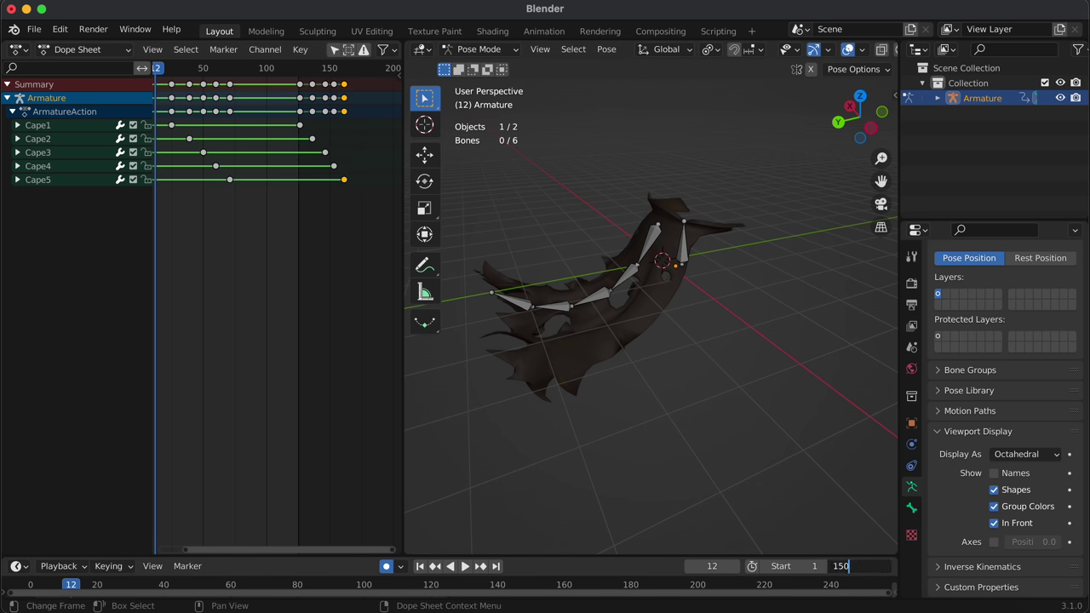
Step: Set the animation's end frame to 150 and play the extended loop
key(Return)
key(space)
scroll(315, 128, down, 2)
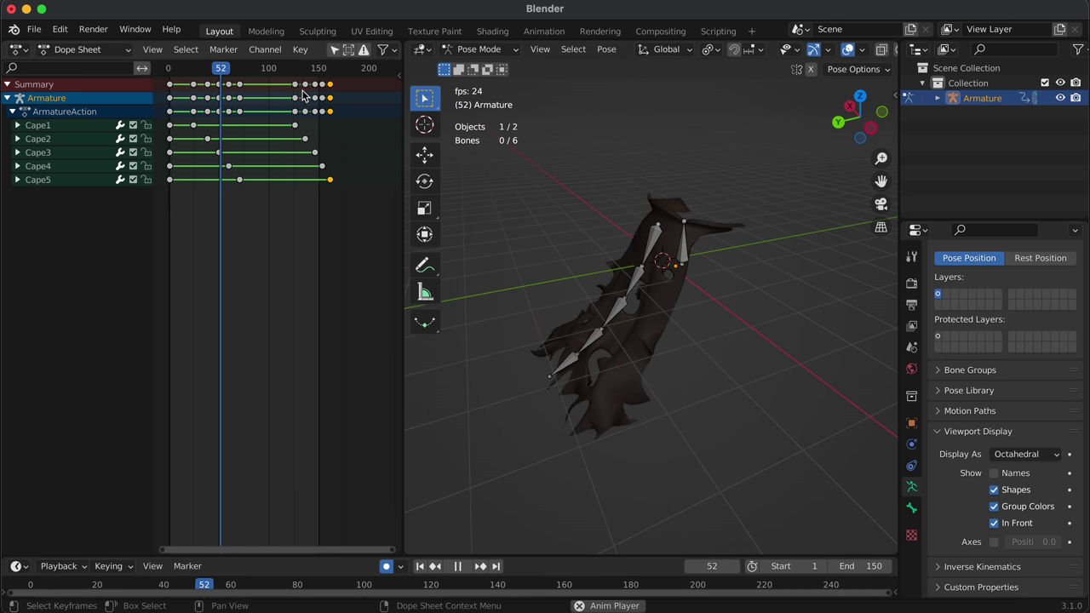